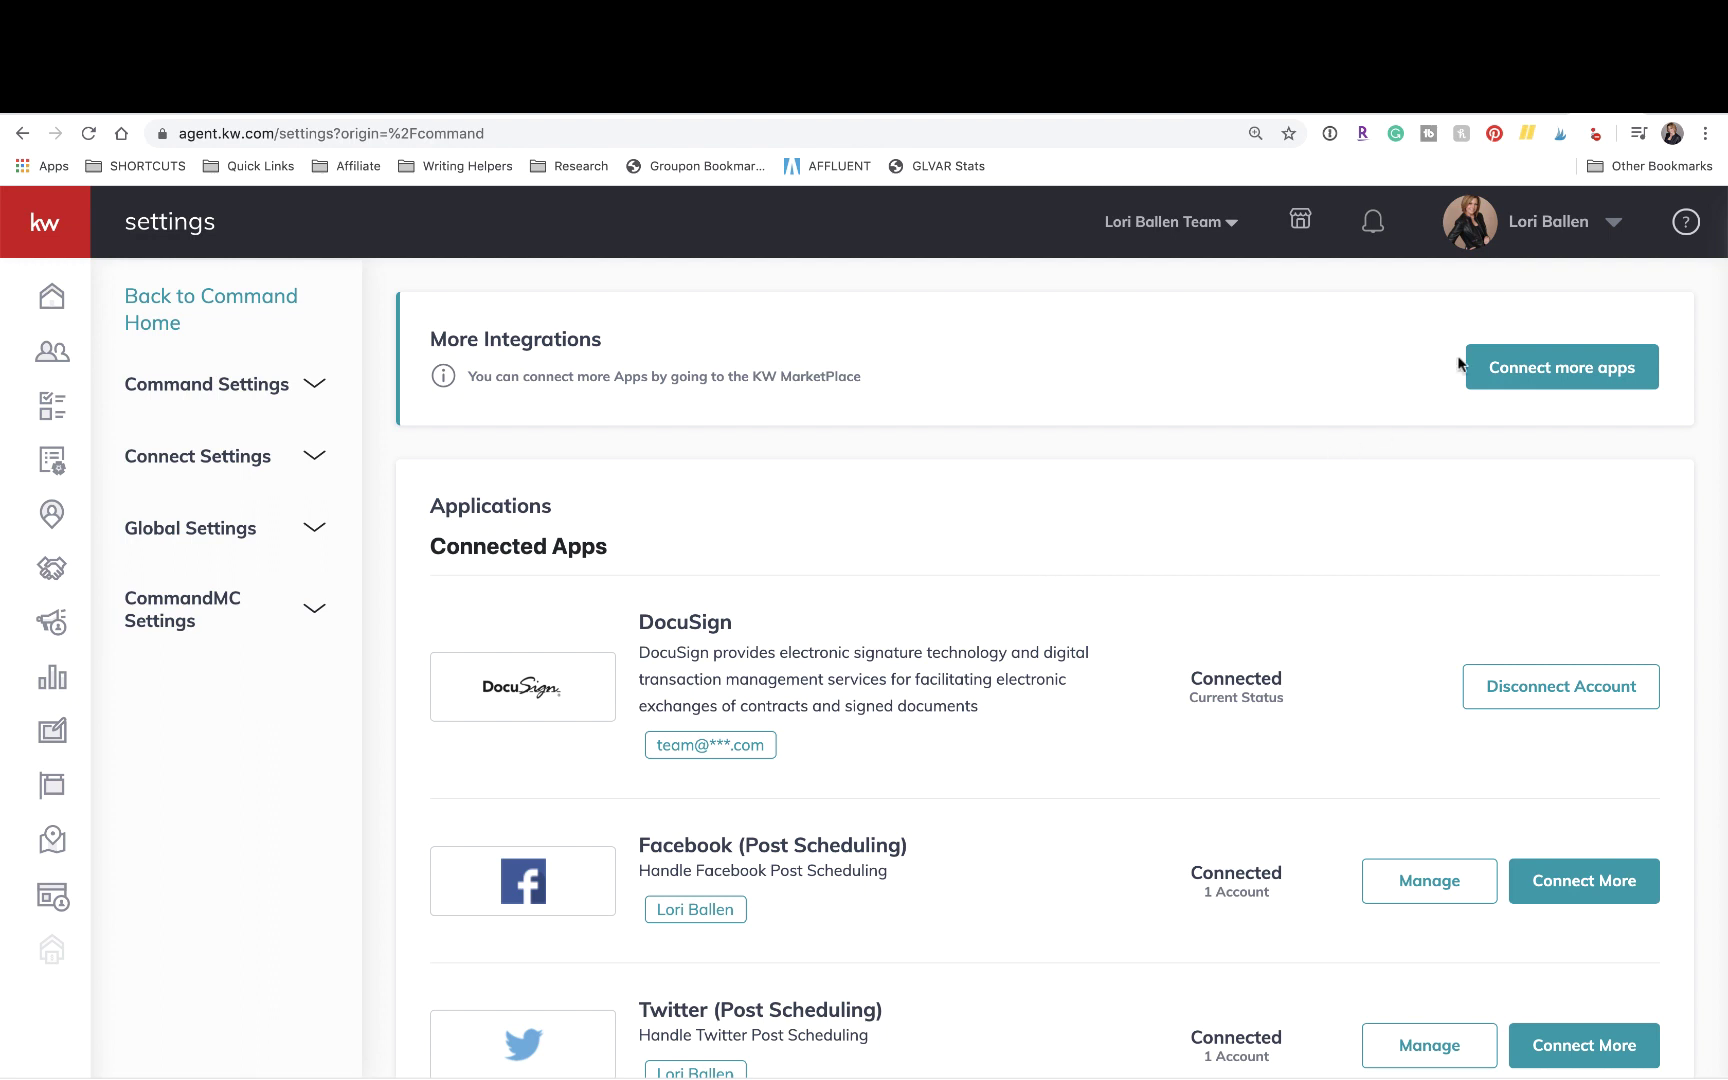
Step: Go back to the Command home page and open the profile dropdown under your user name
click(51, 303)
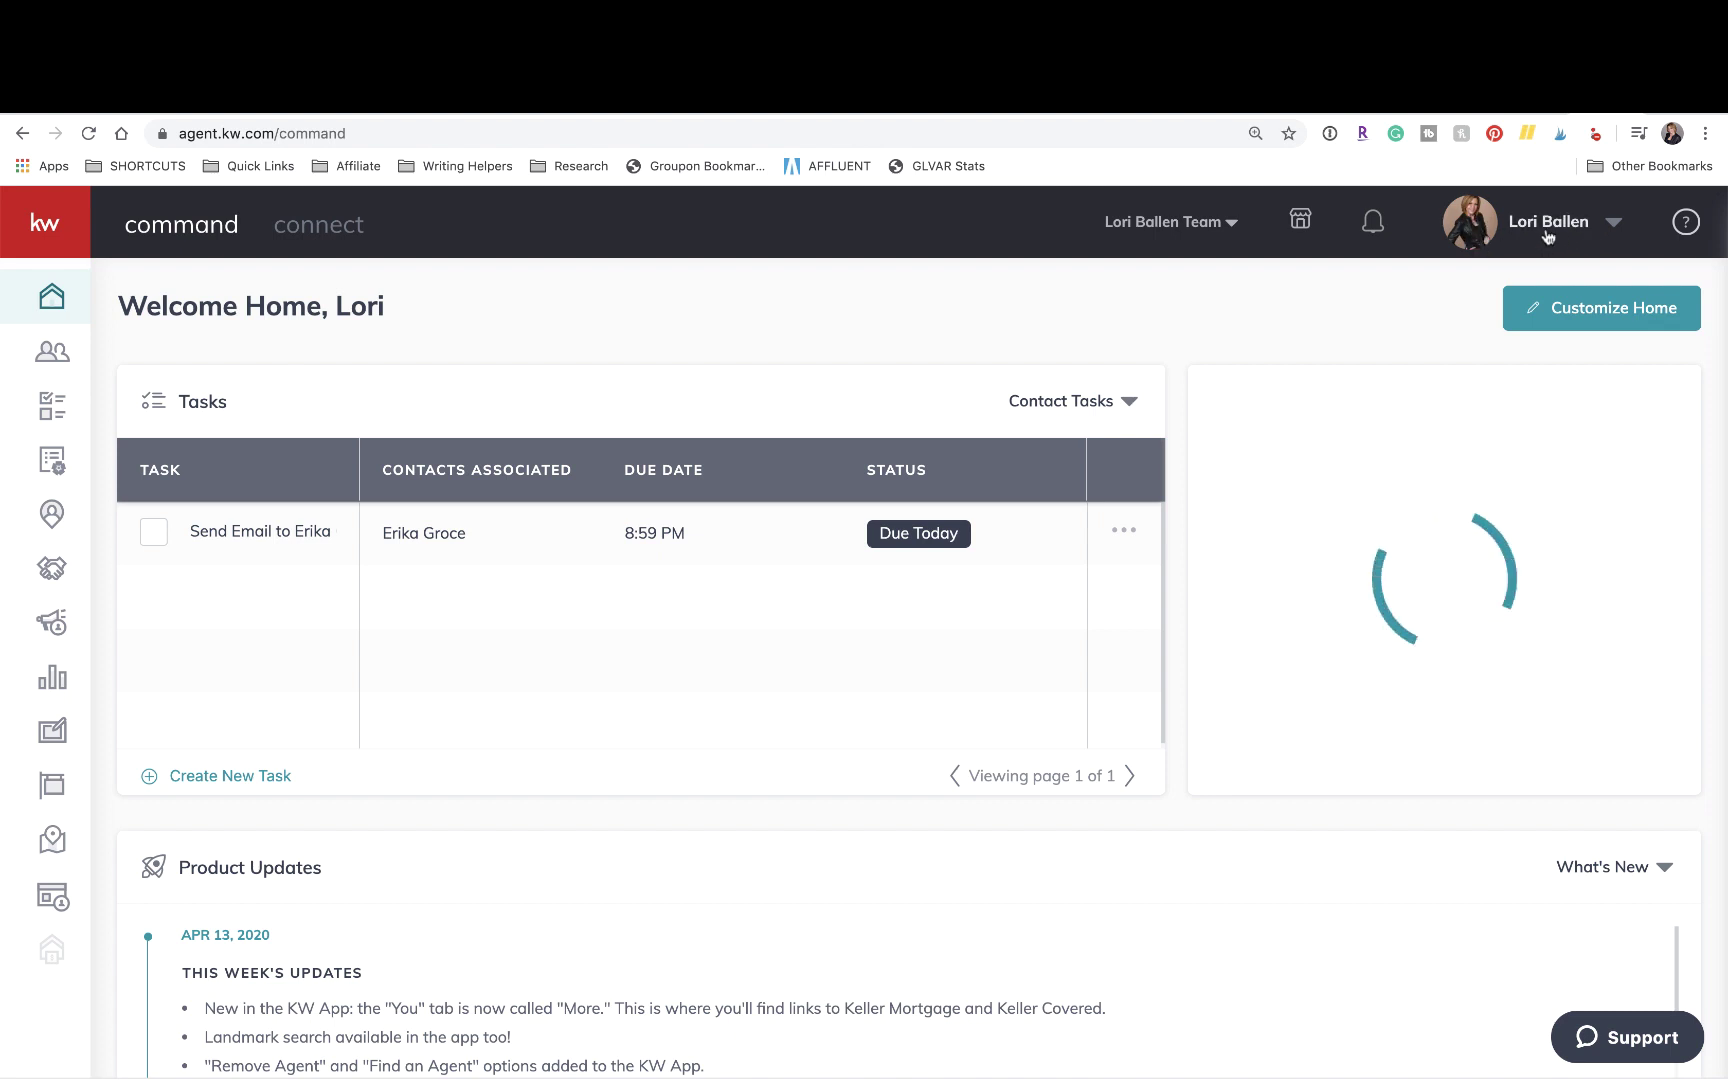
click(1613, 224)
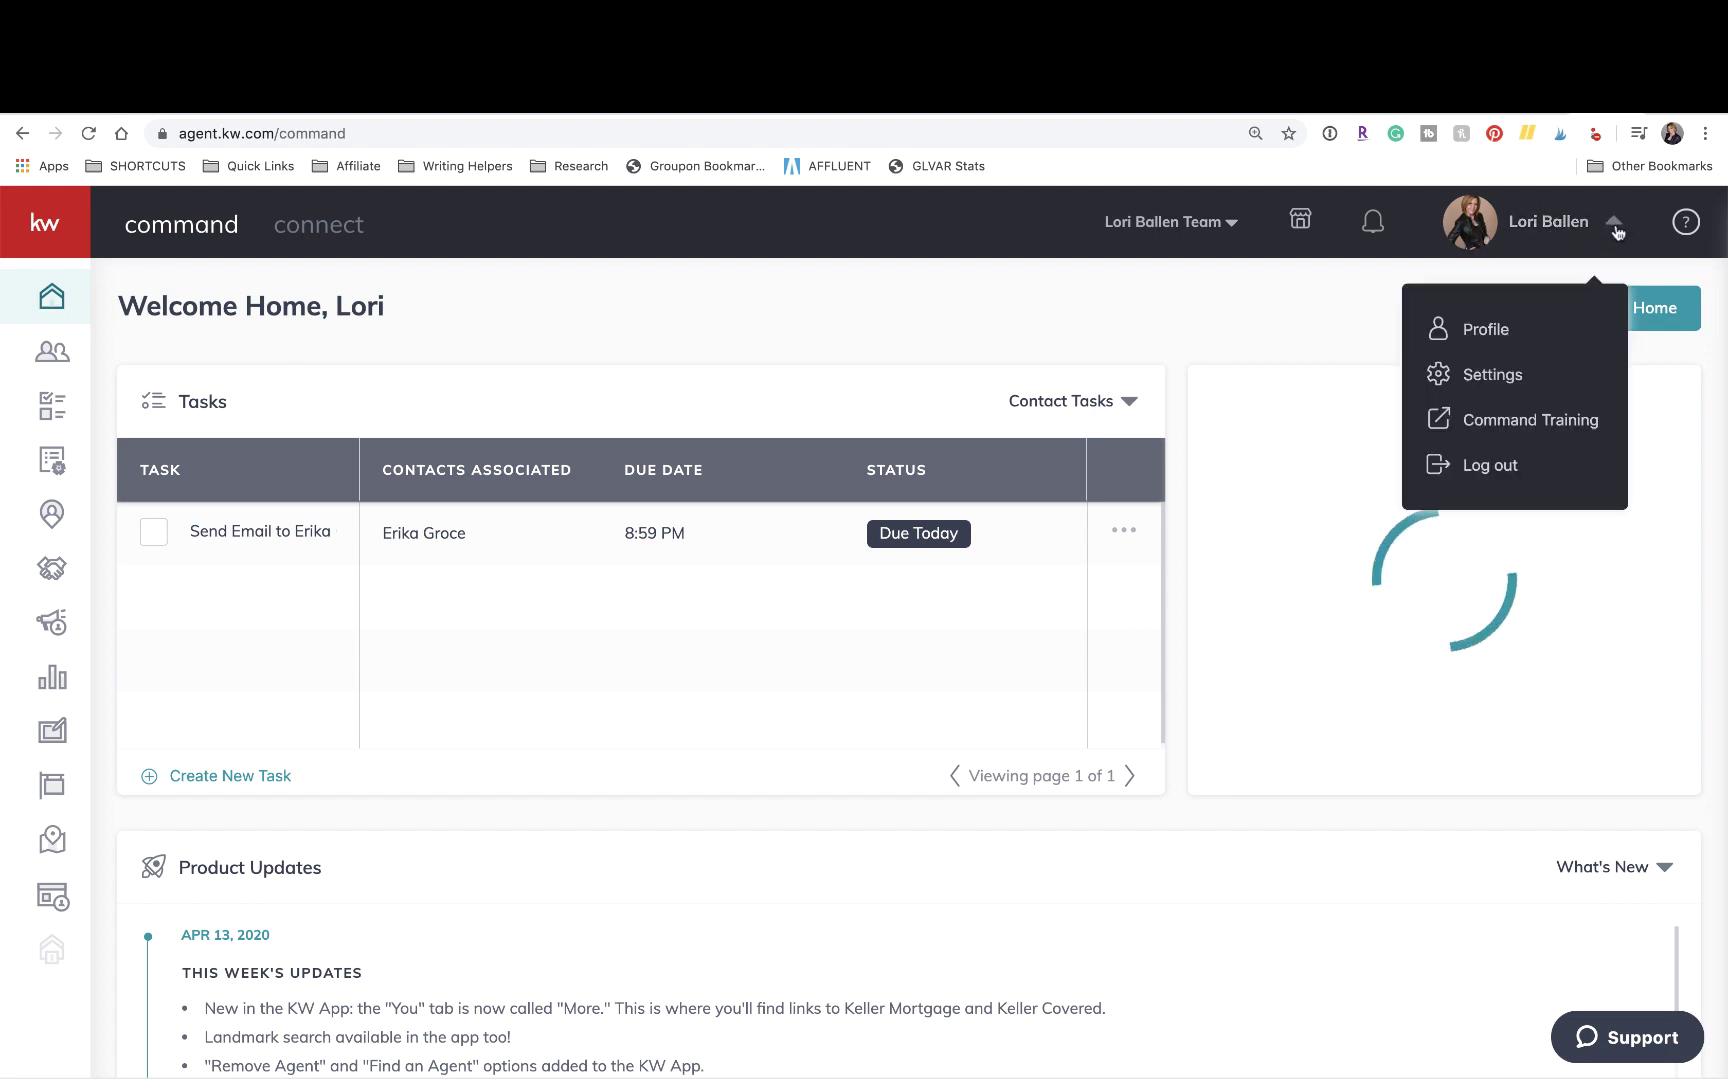
Step: Open Settings and expand the Command Settings and Contacts sections
click(1495, 378)
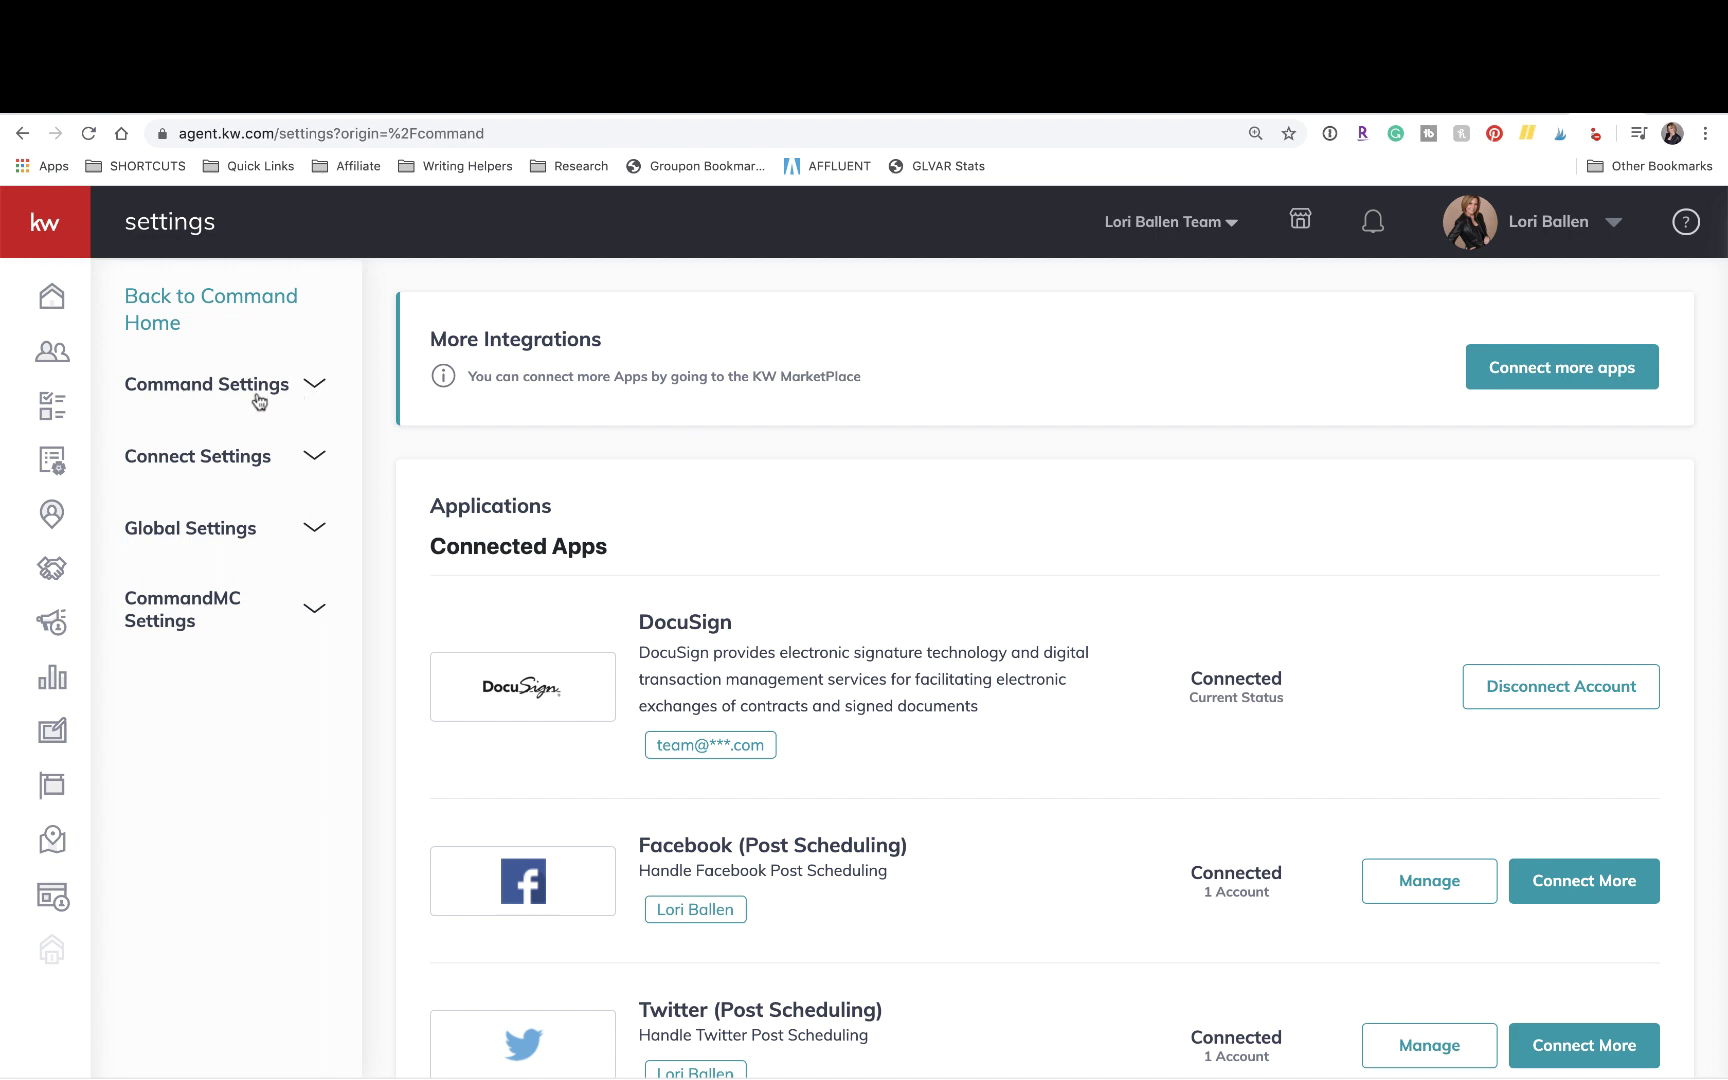
click(311, 389)
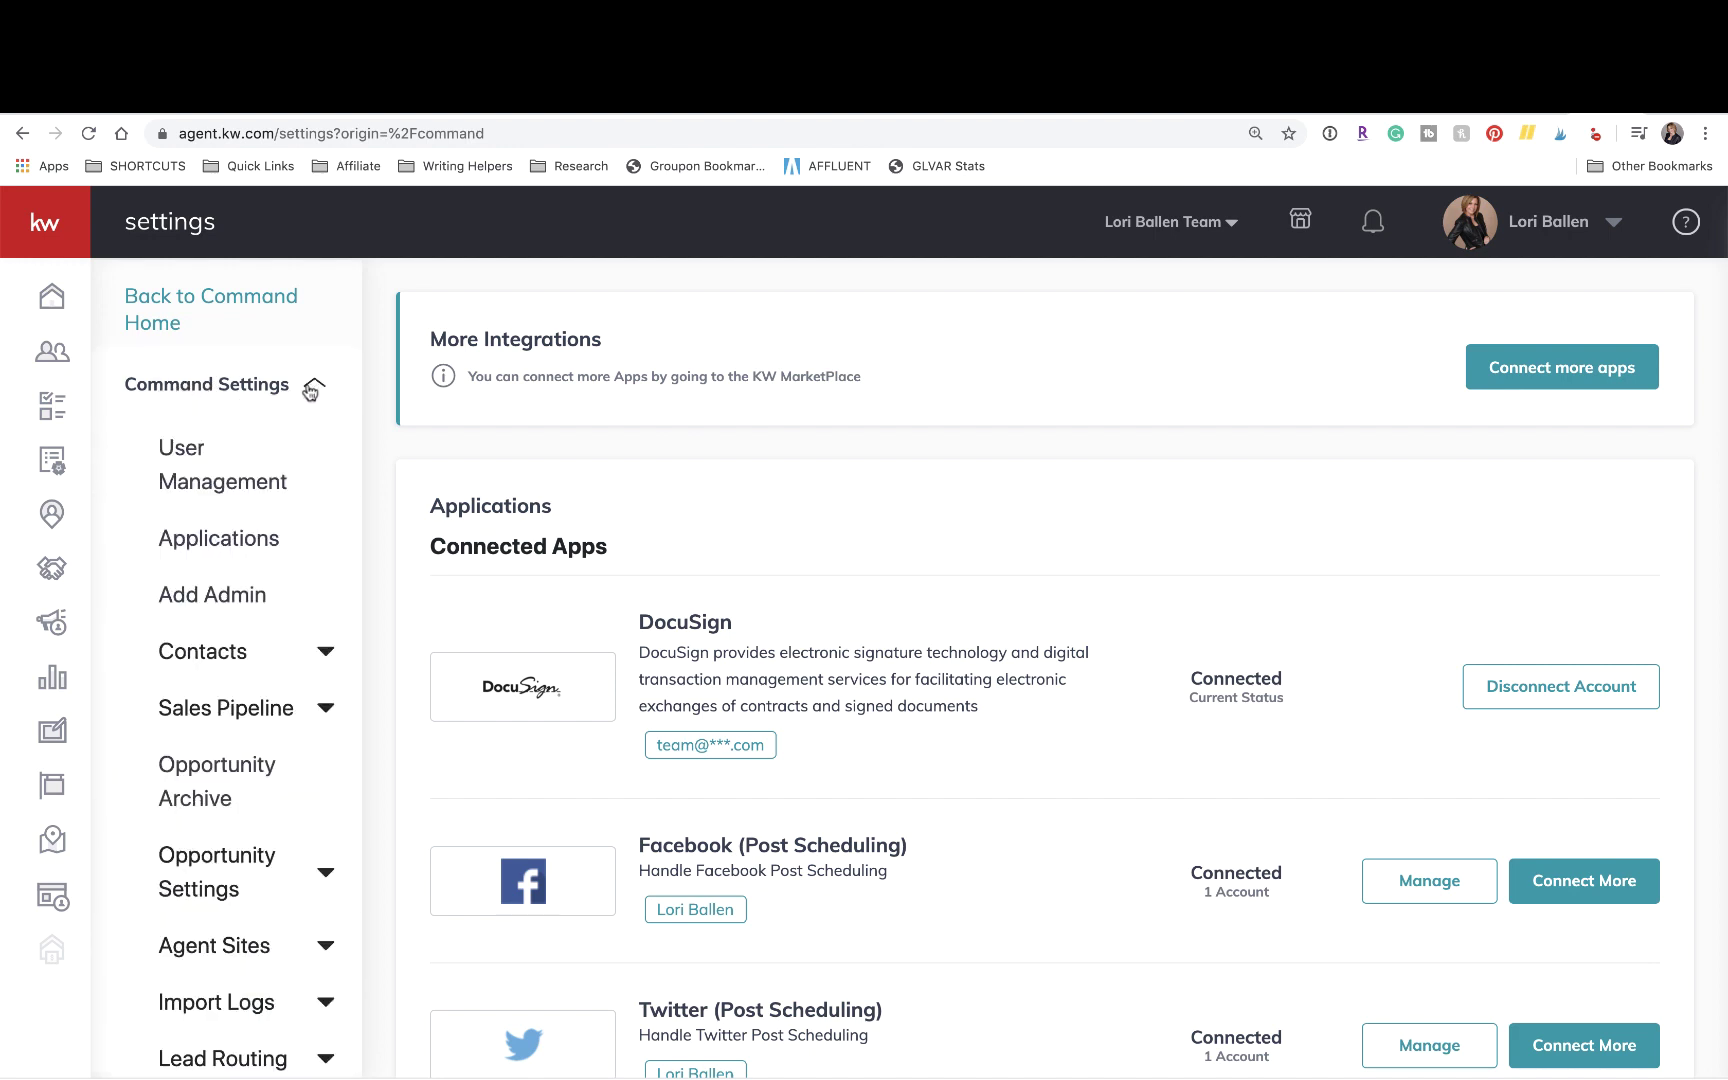
scroll(262, 575, down, 2)
scroll(262, 575, up, 1)
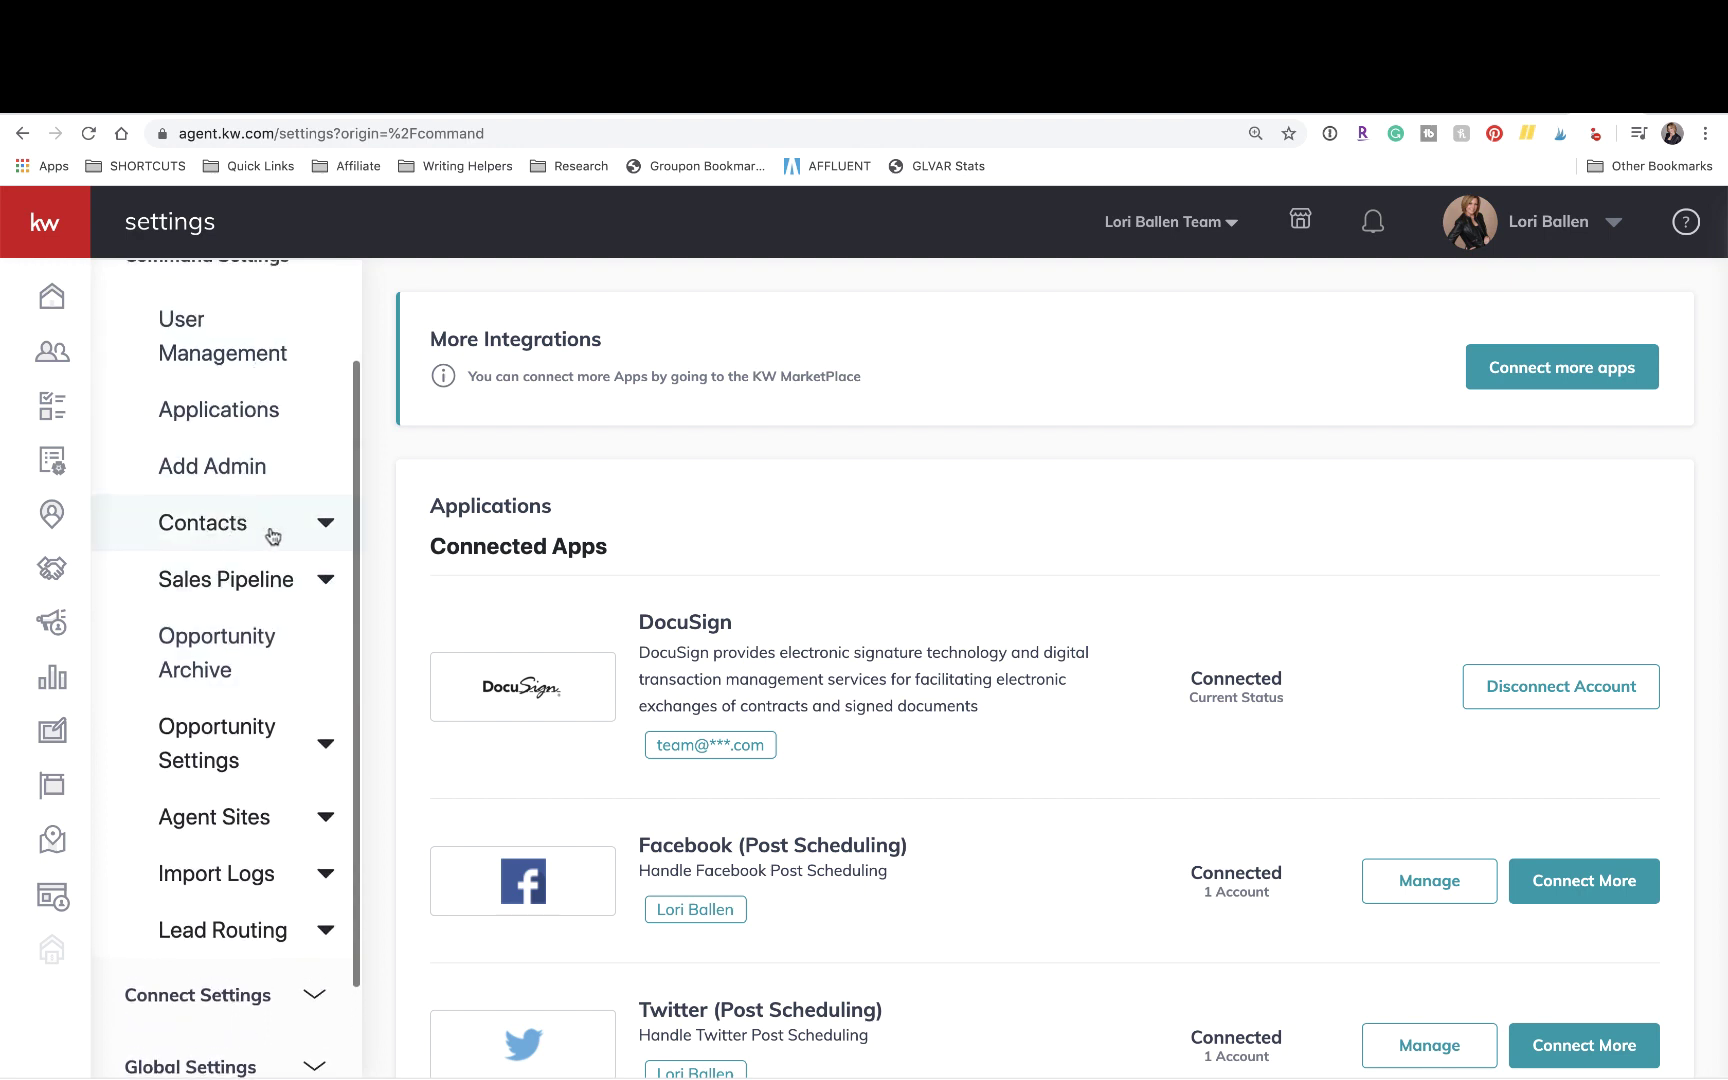
click(327, 527)
scroll(328, 530, down, 1)
scroll(327, 531, down, 1)
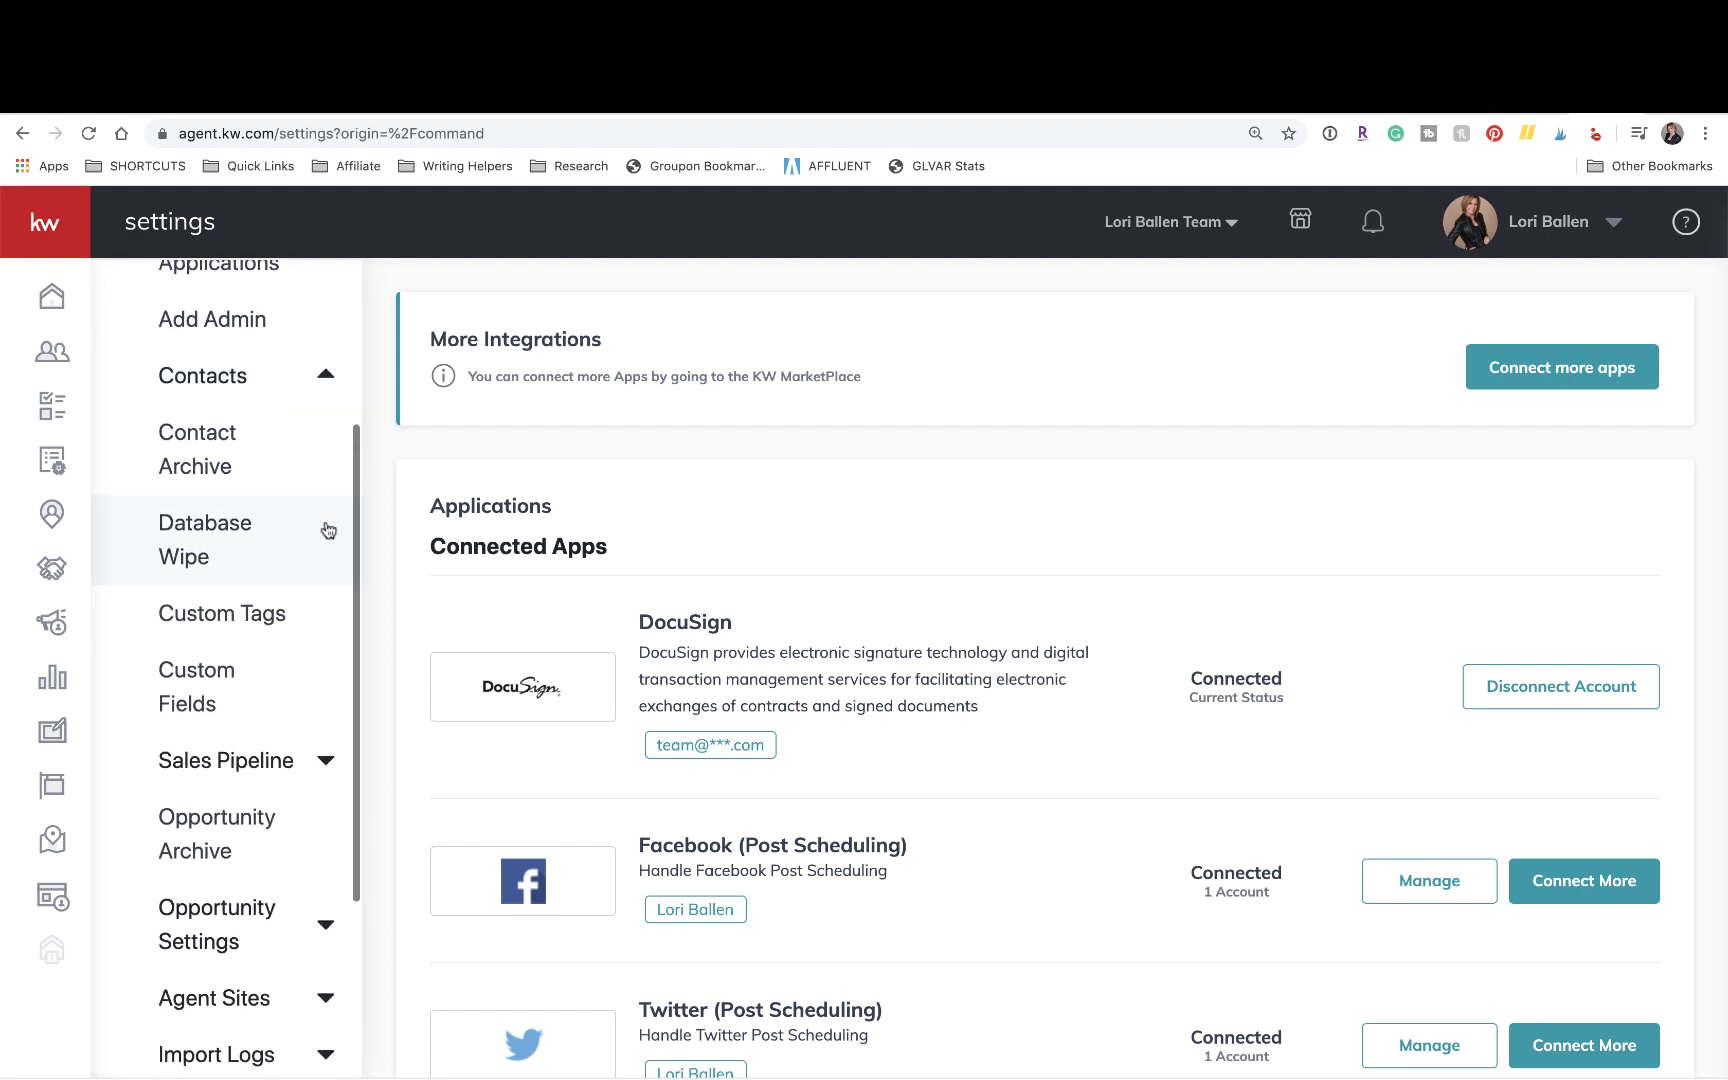
Step: Open the Custom Tags page listing the contact tags
click(278, 613)
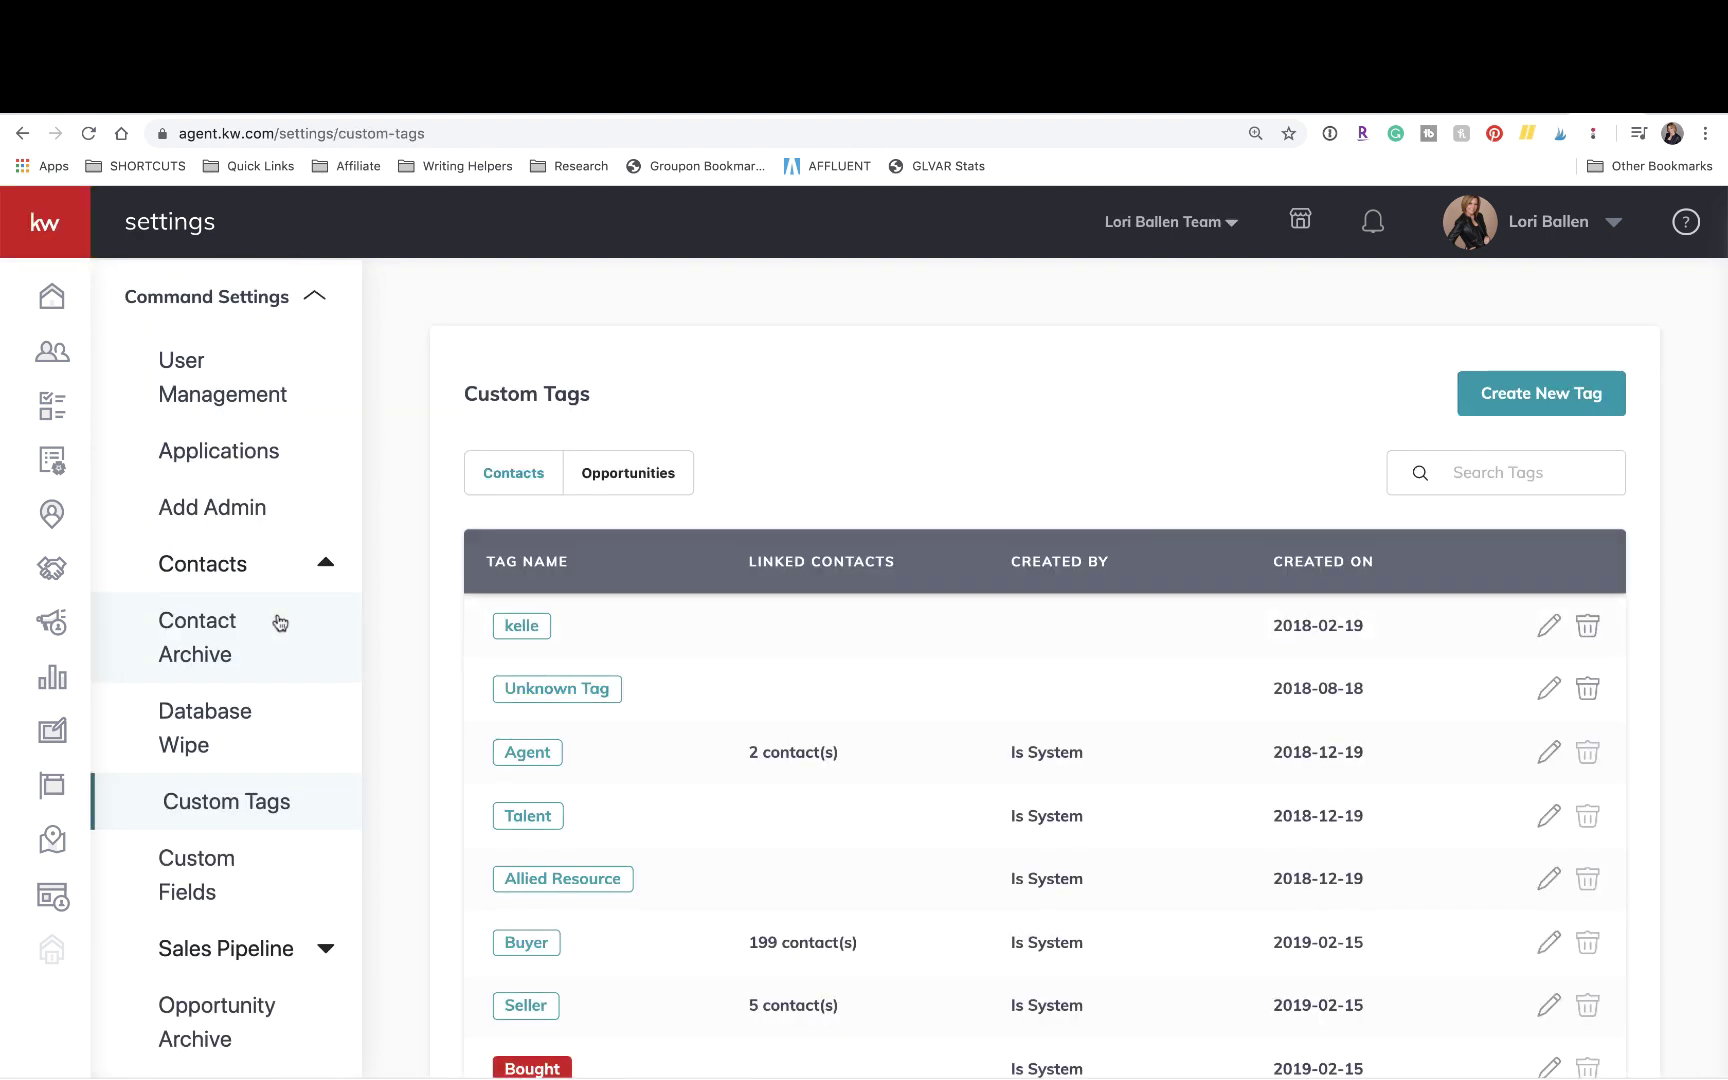
scroll(1453, 462, down, 1)
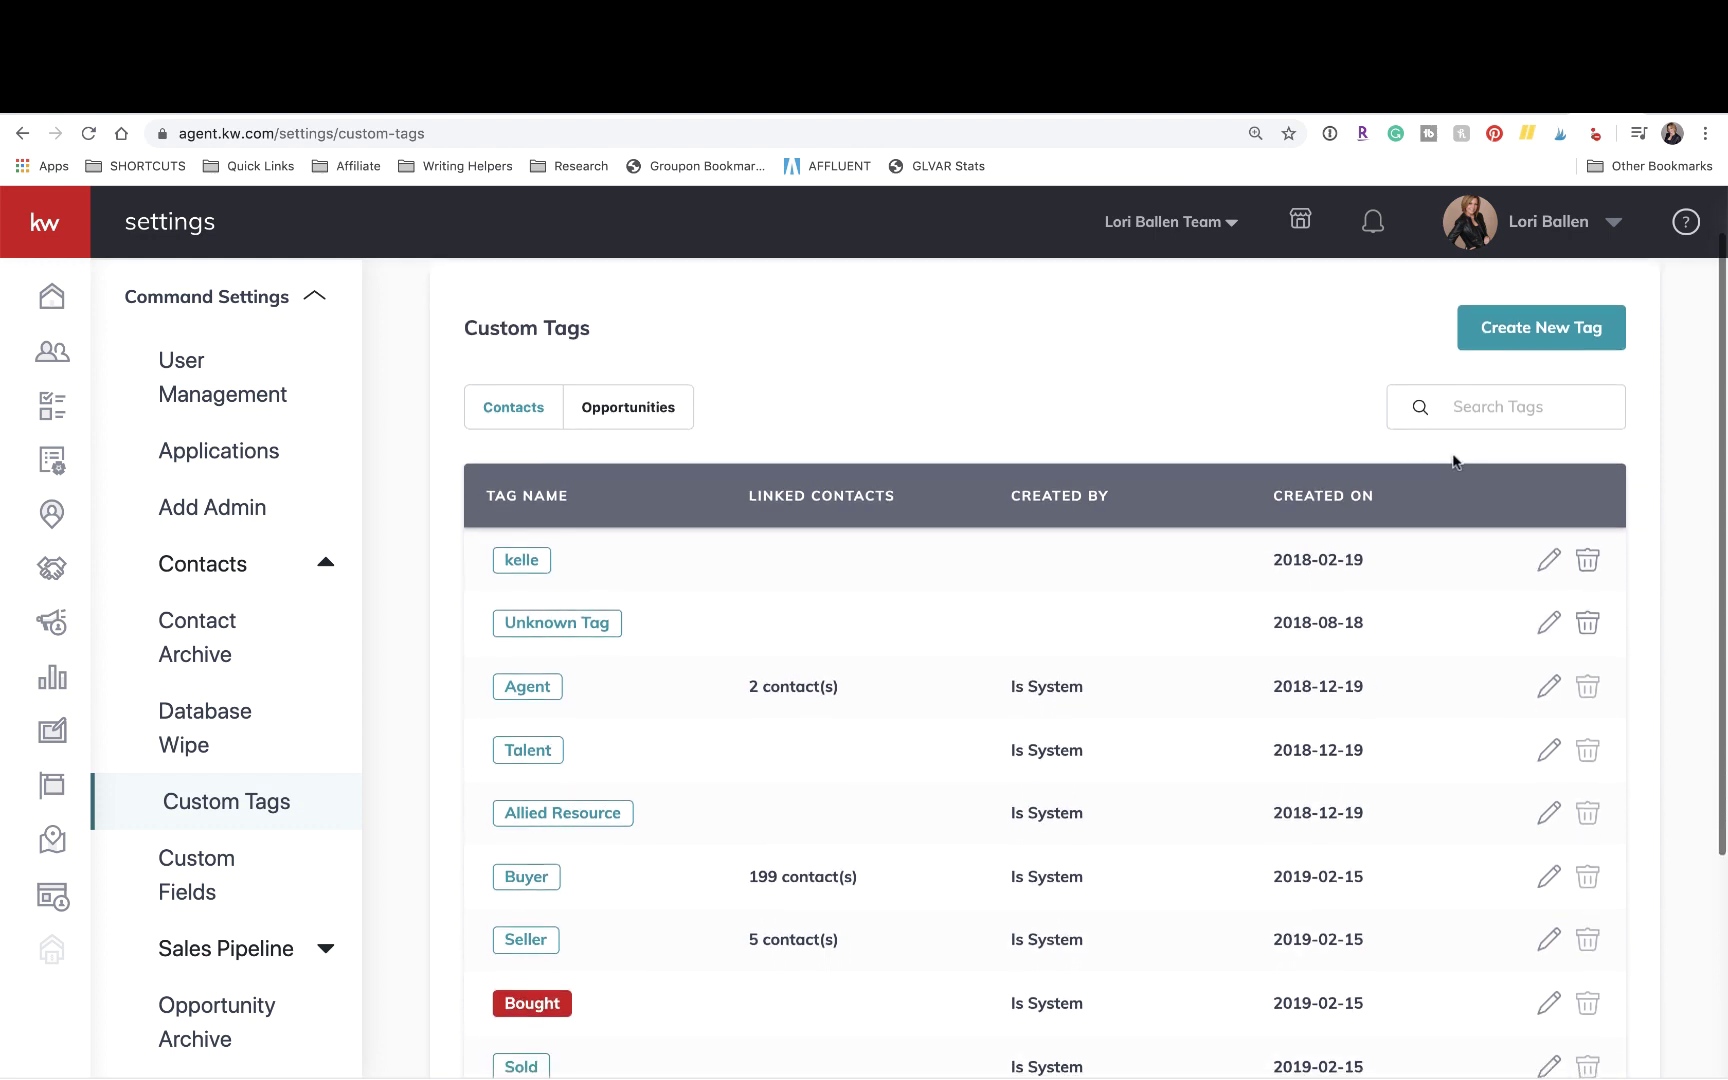
scroll(1453, 462, up, 1)
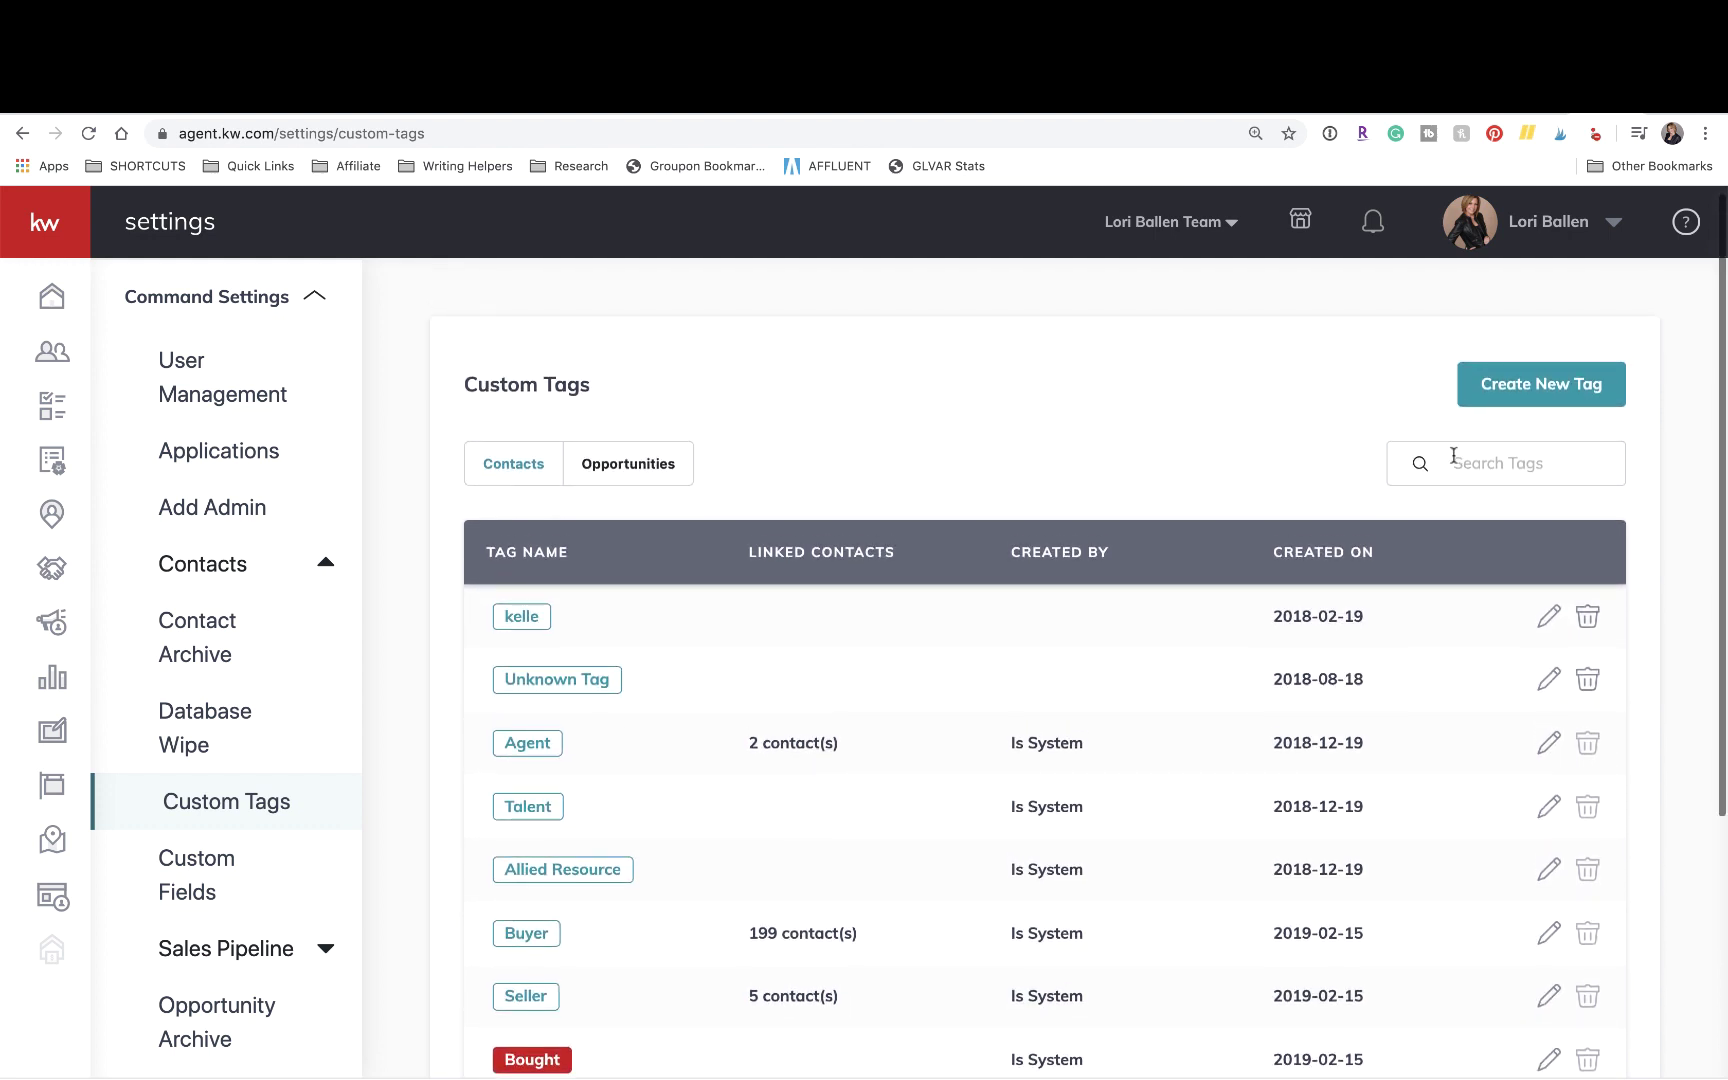
scroll(1454, 462, down, 1)
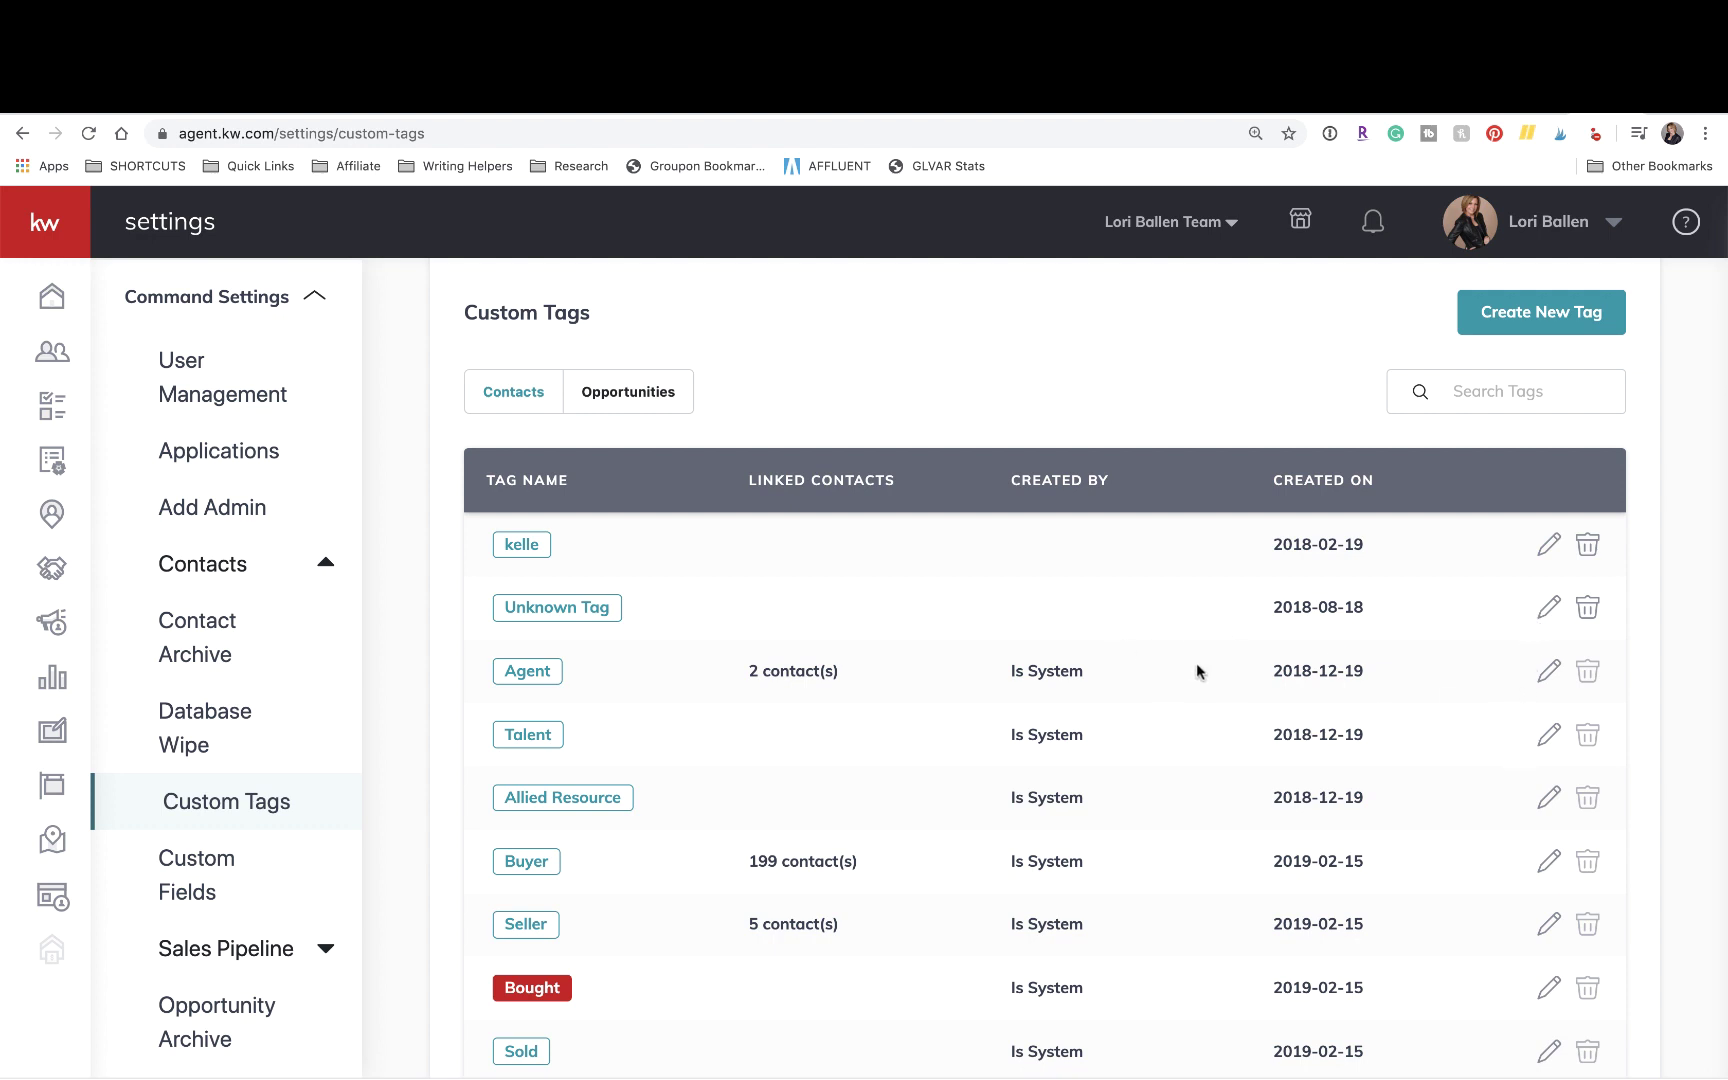
scroll(1196, 667, down, 2)
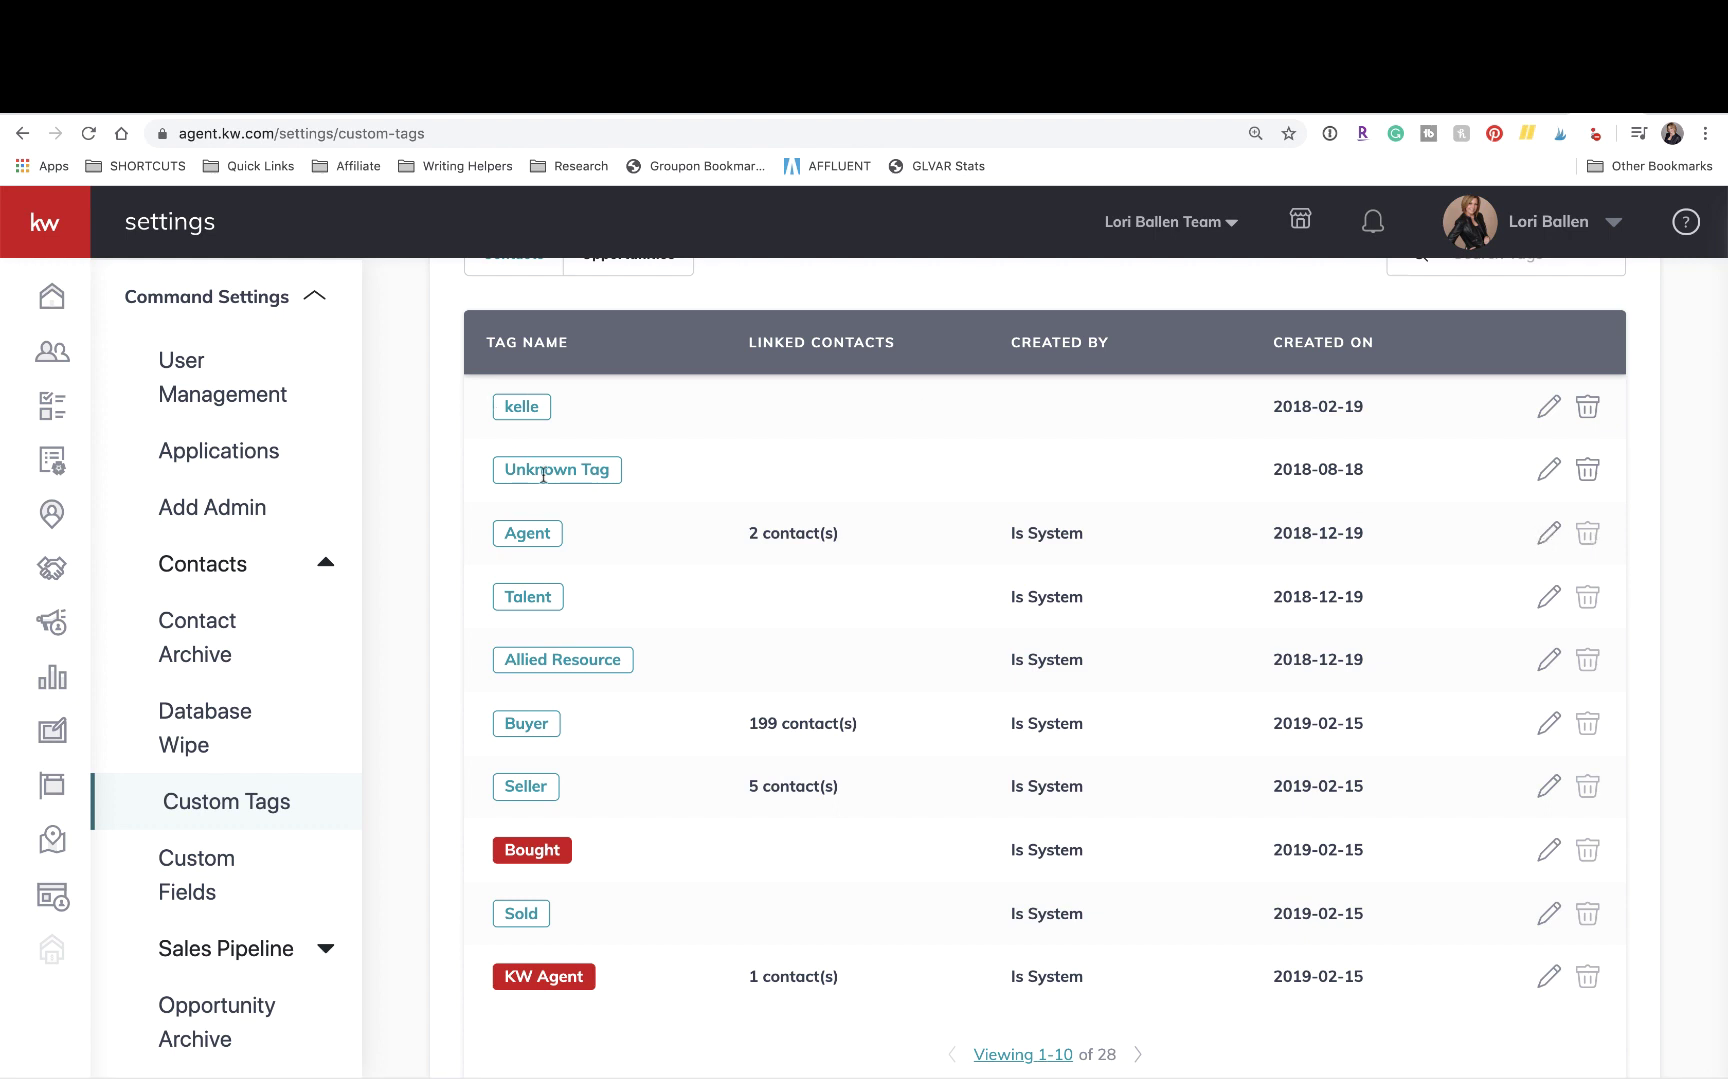
Step: Confirm deleting Unknown Tag, delete the kelle tag, then view Opportunity tags and return to Contacts
click(1587, 477)
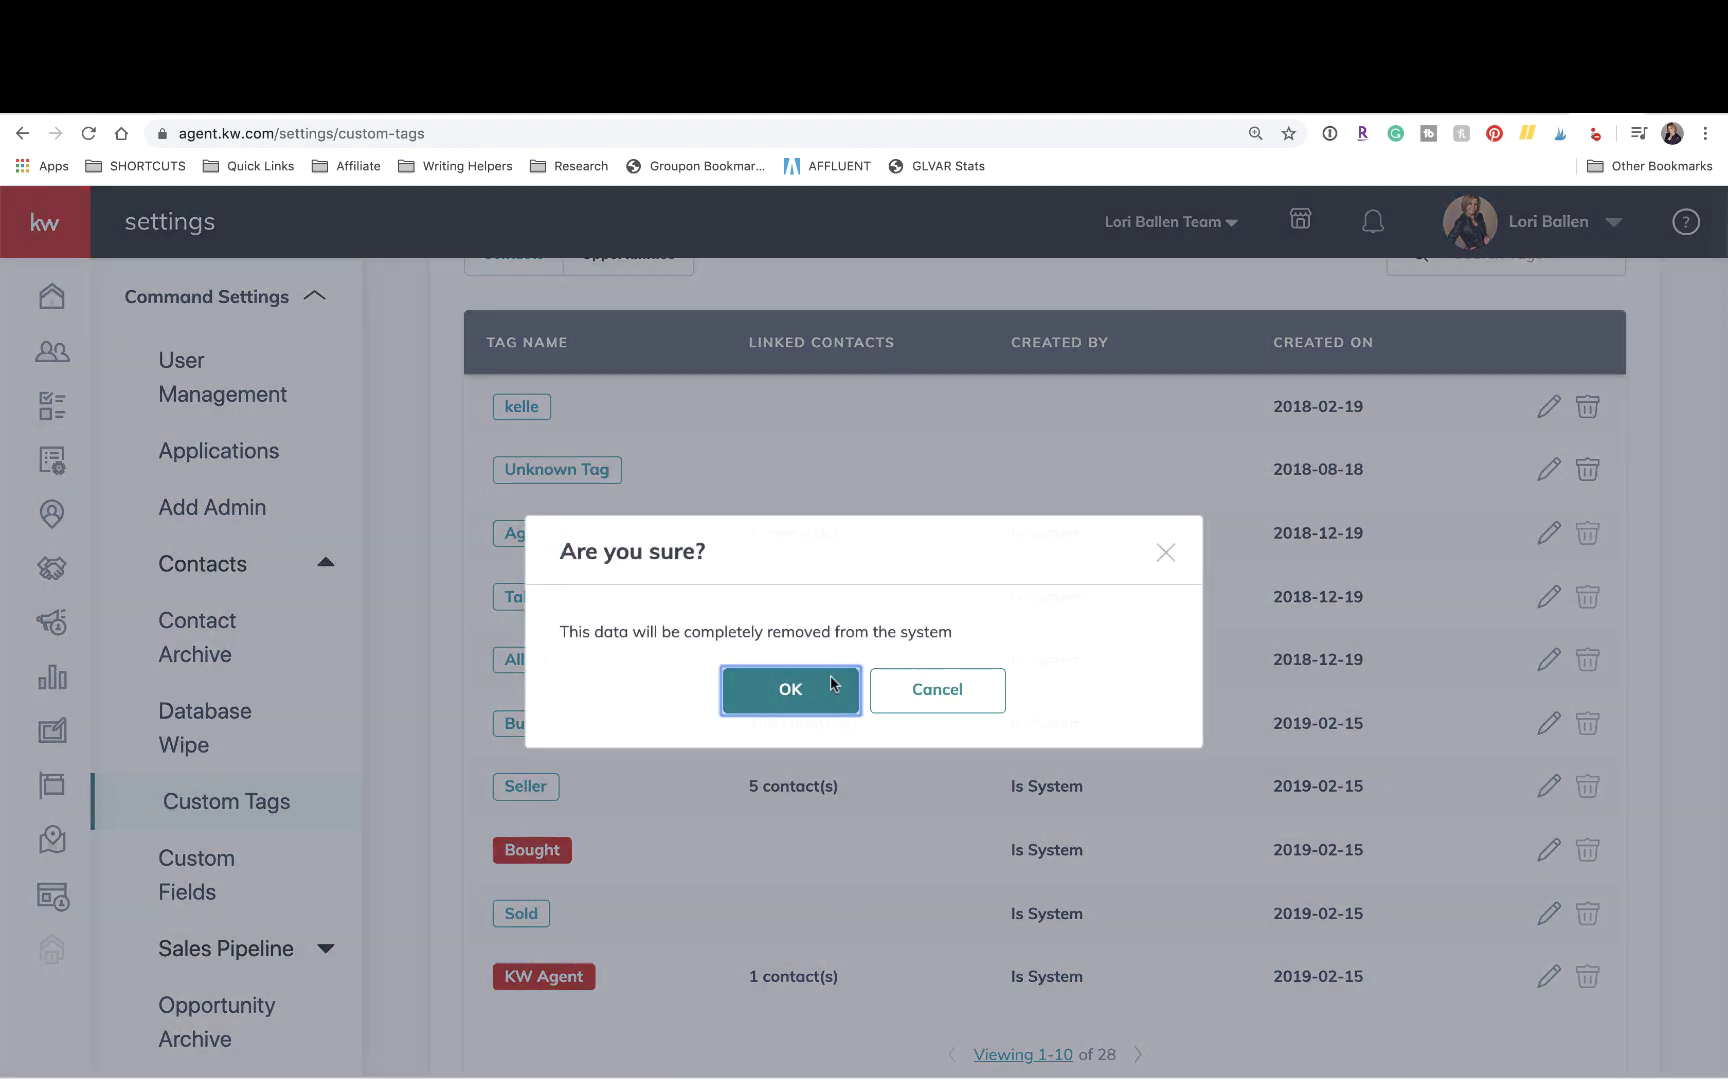
click(830, 682)
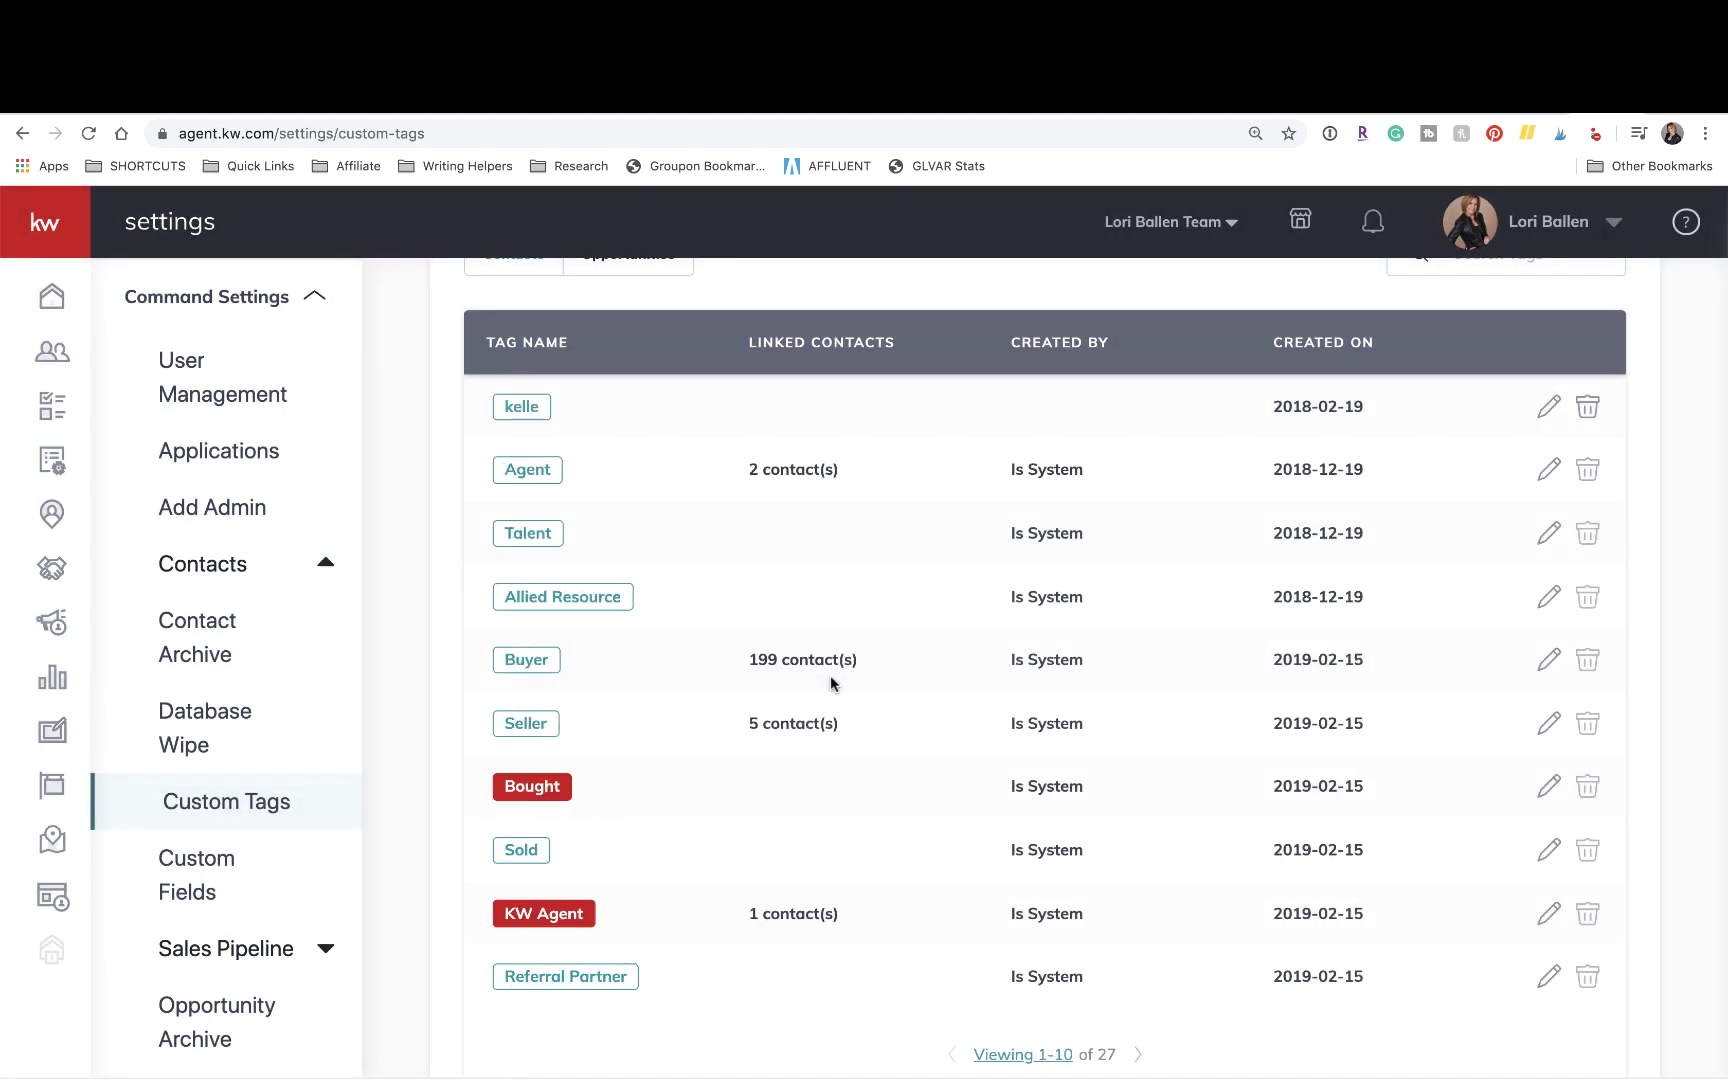
click(1589, 409)
click(827, 693)
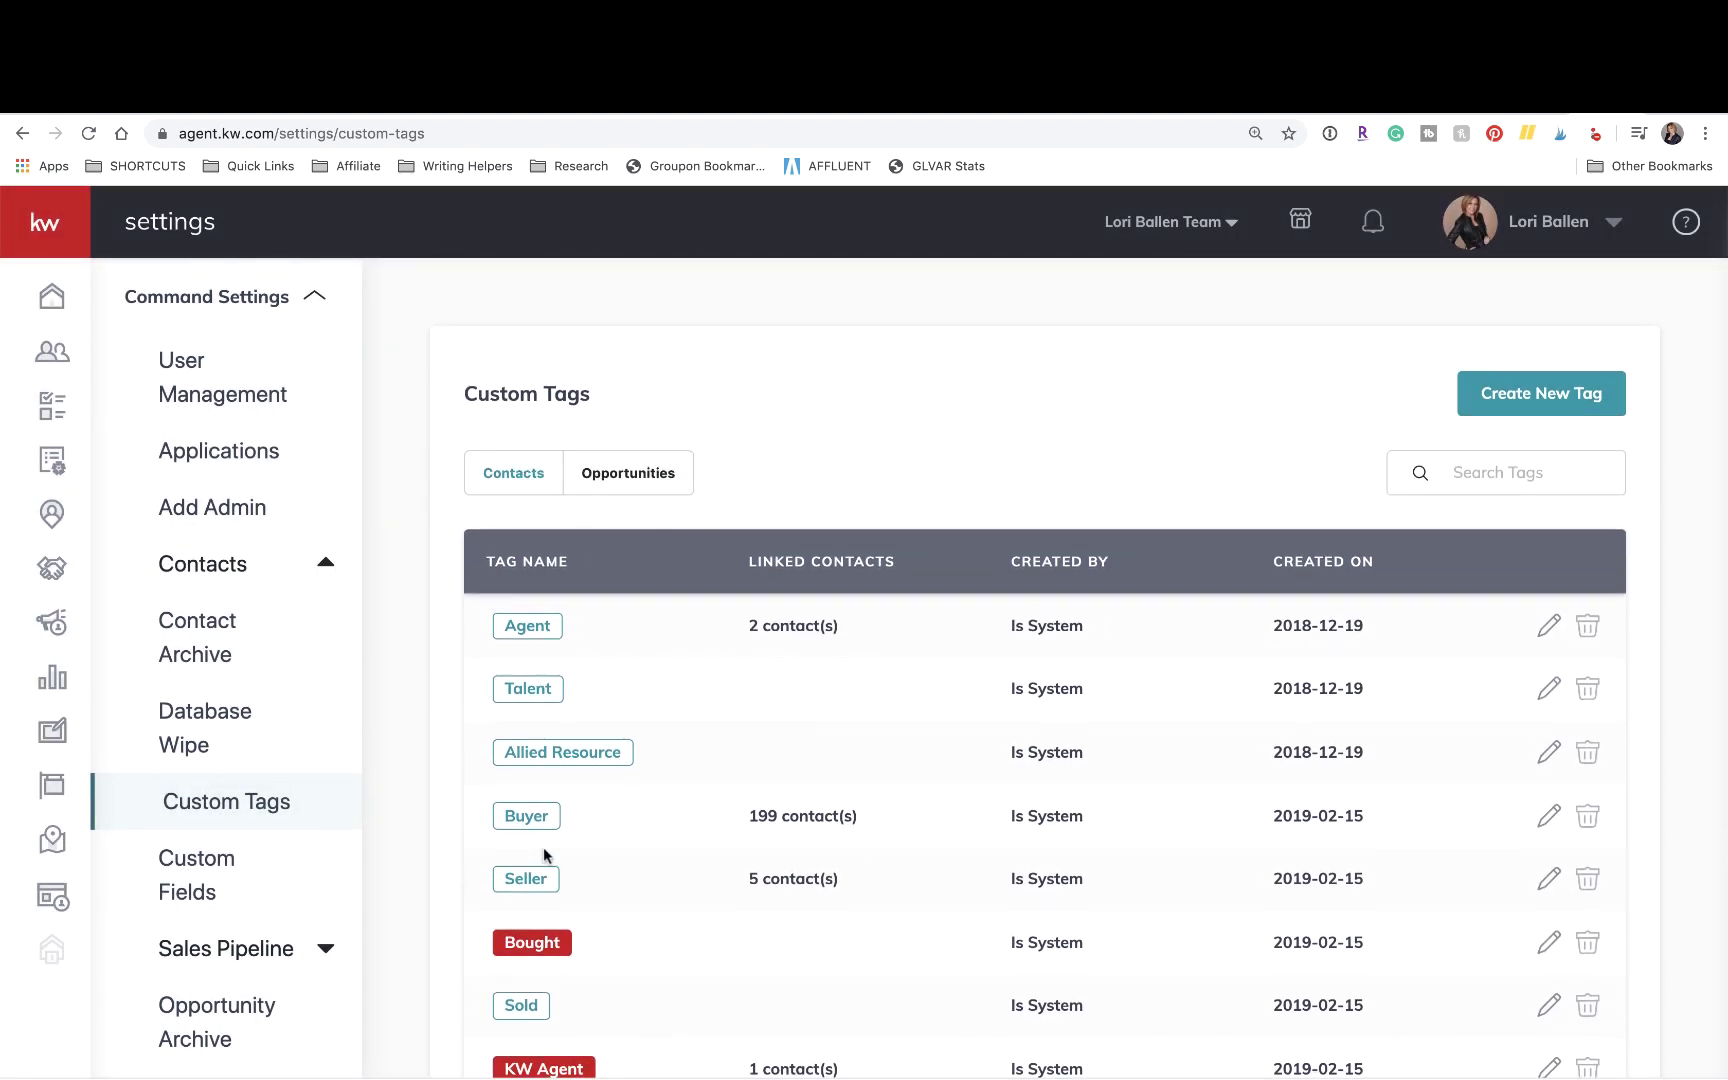
click(617, 473)
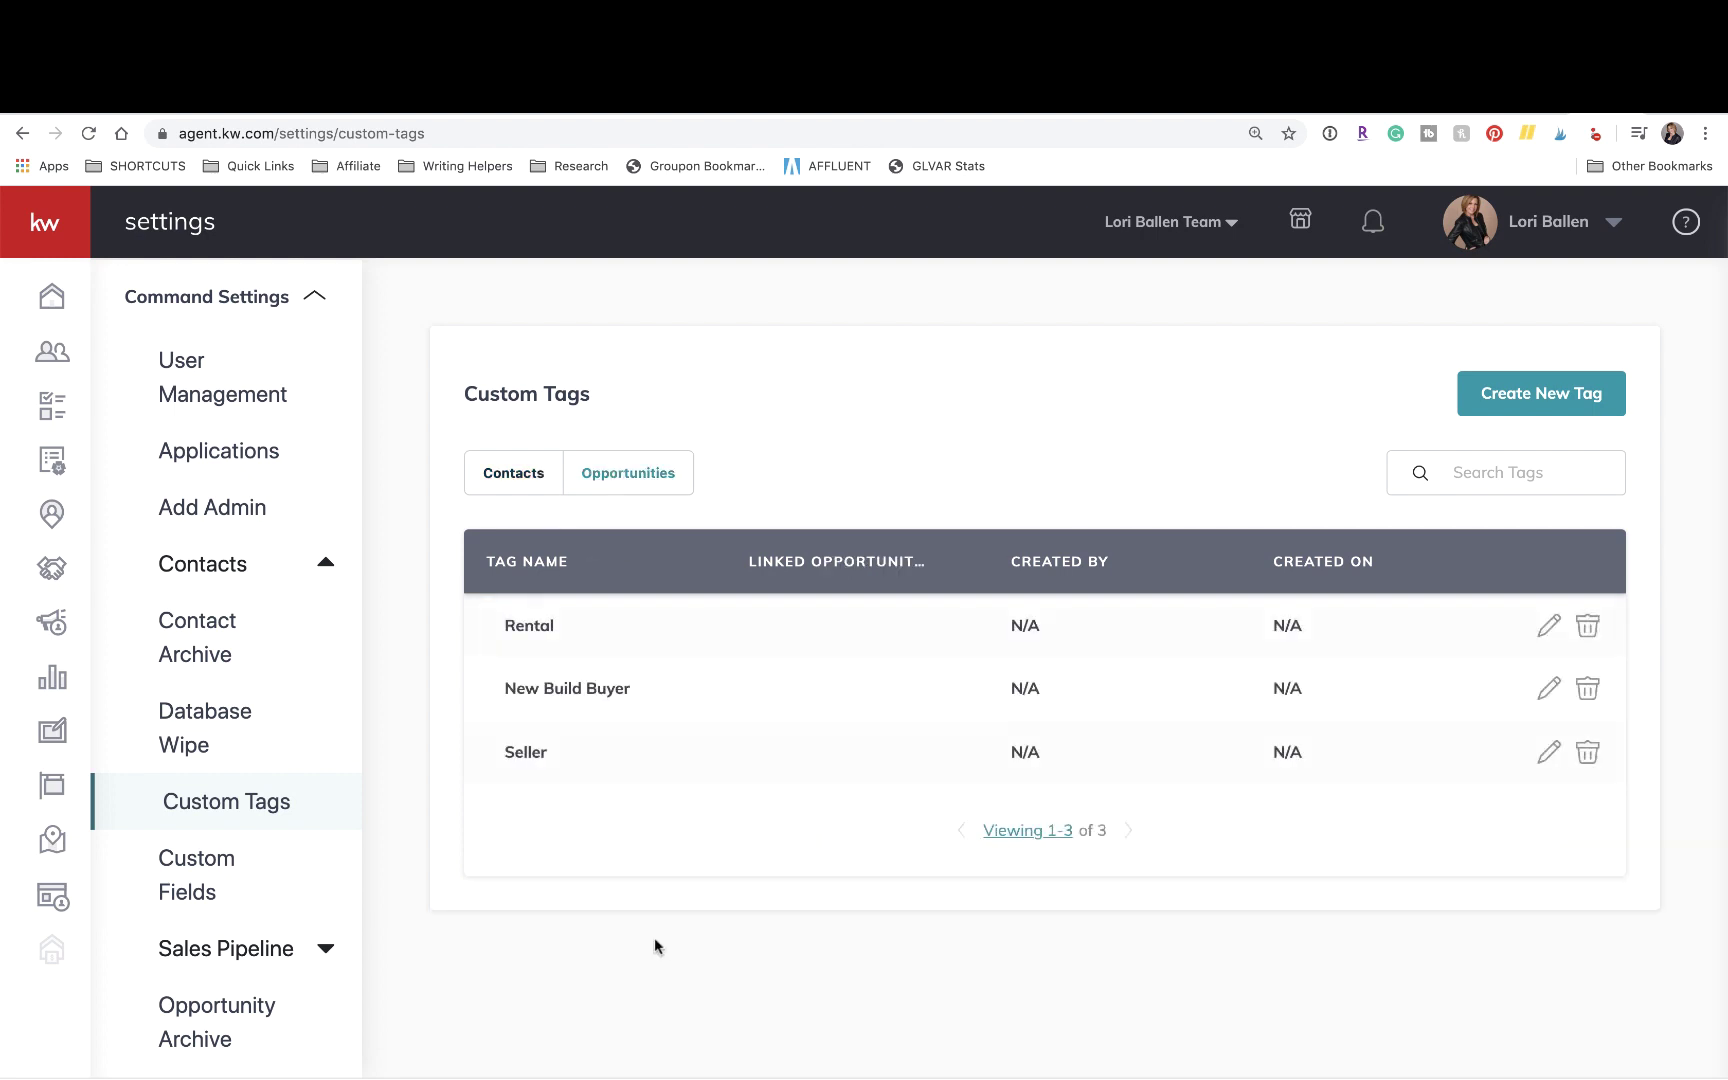
click(519, 480)
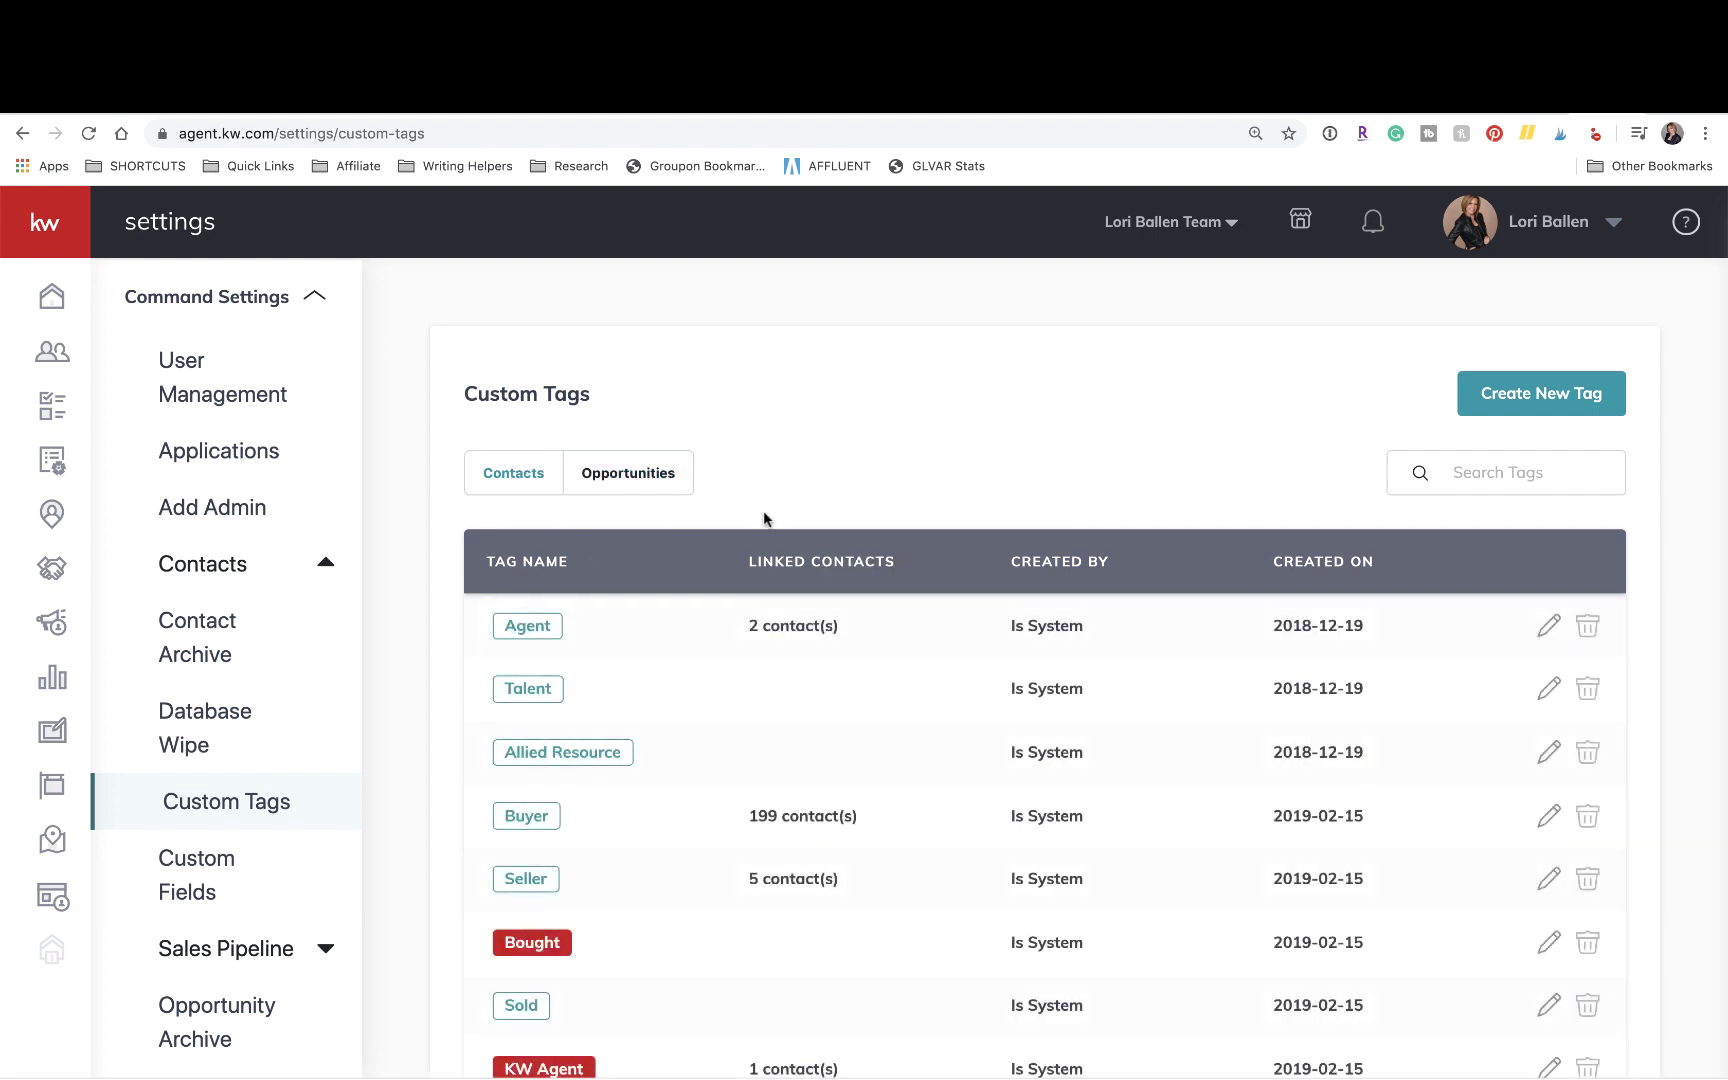
Step: Open the Add New Tag dialog and place the cursor in its Tag Name field
click(1566, 408)
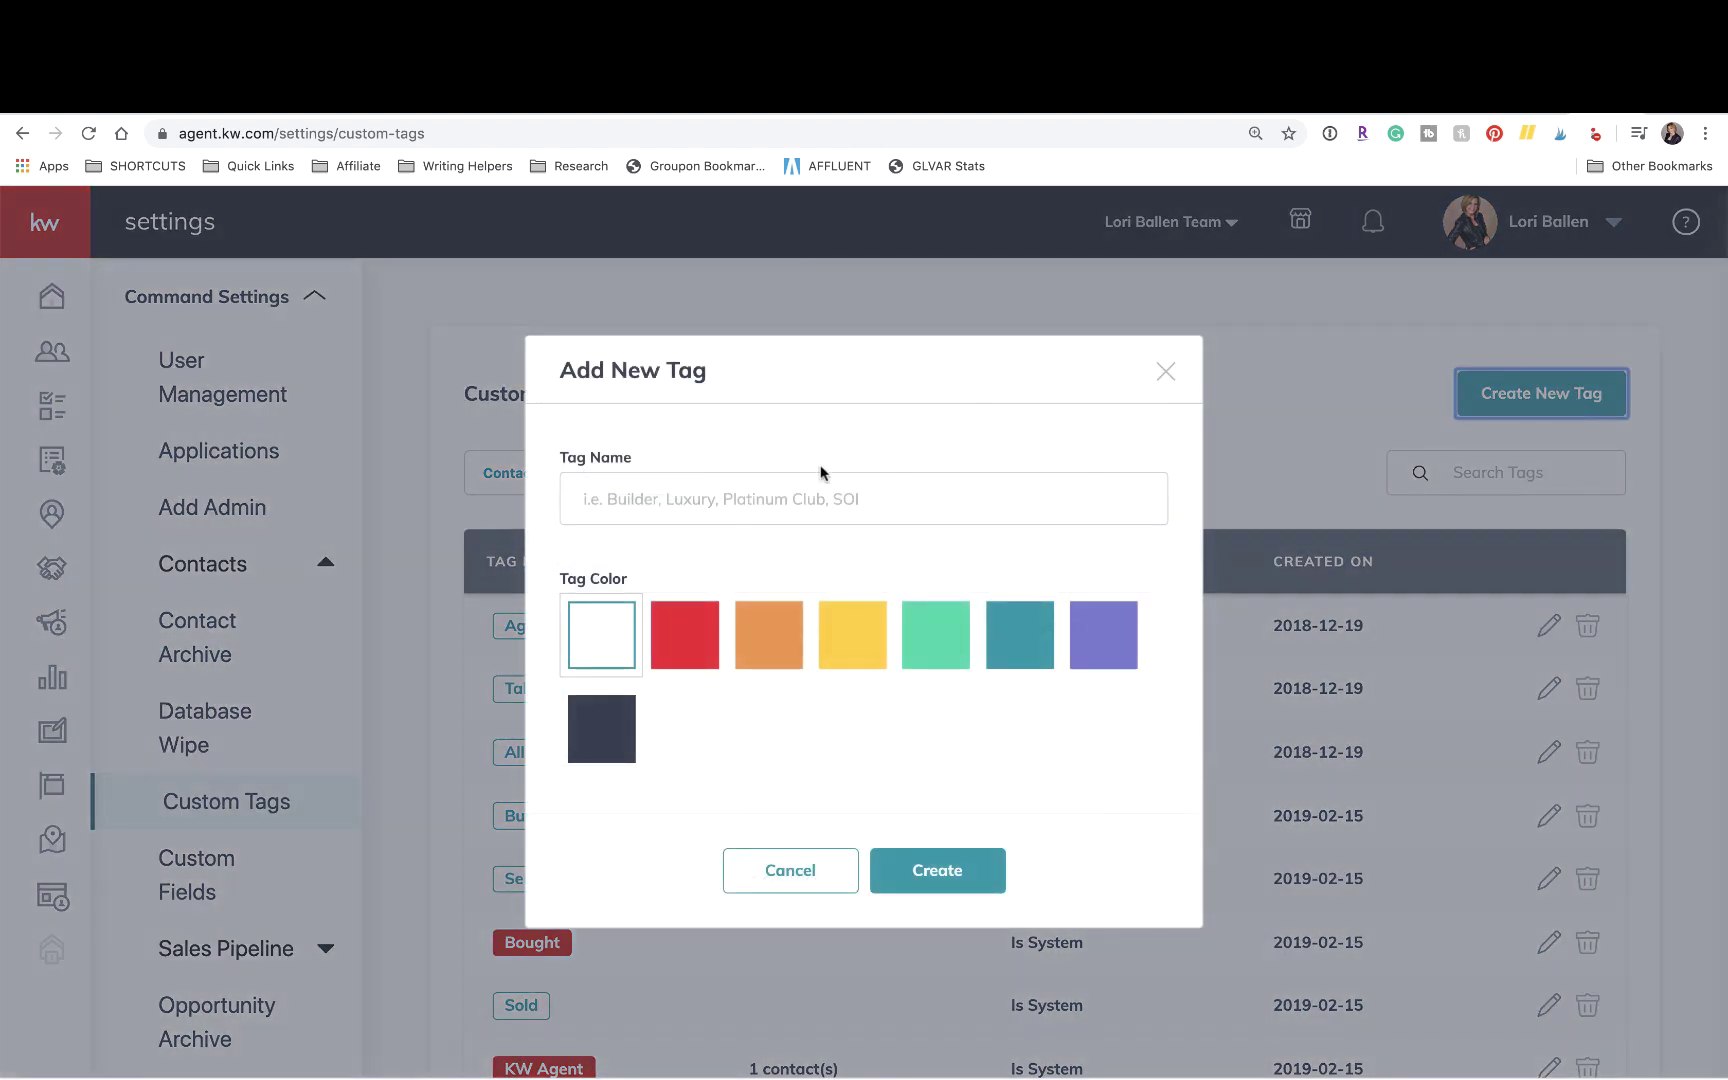
click(804, 494)
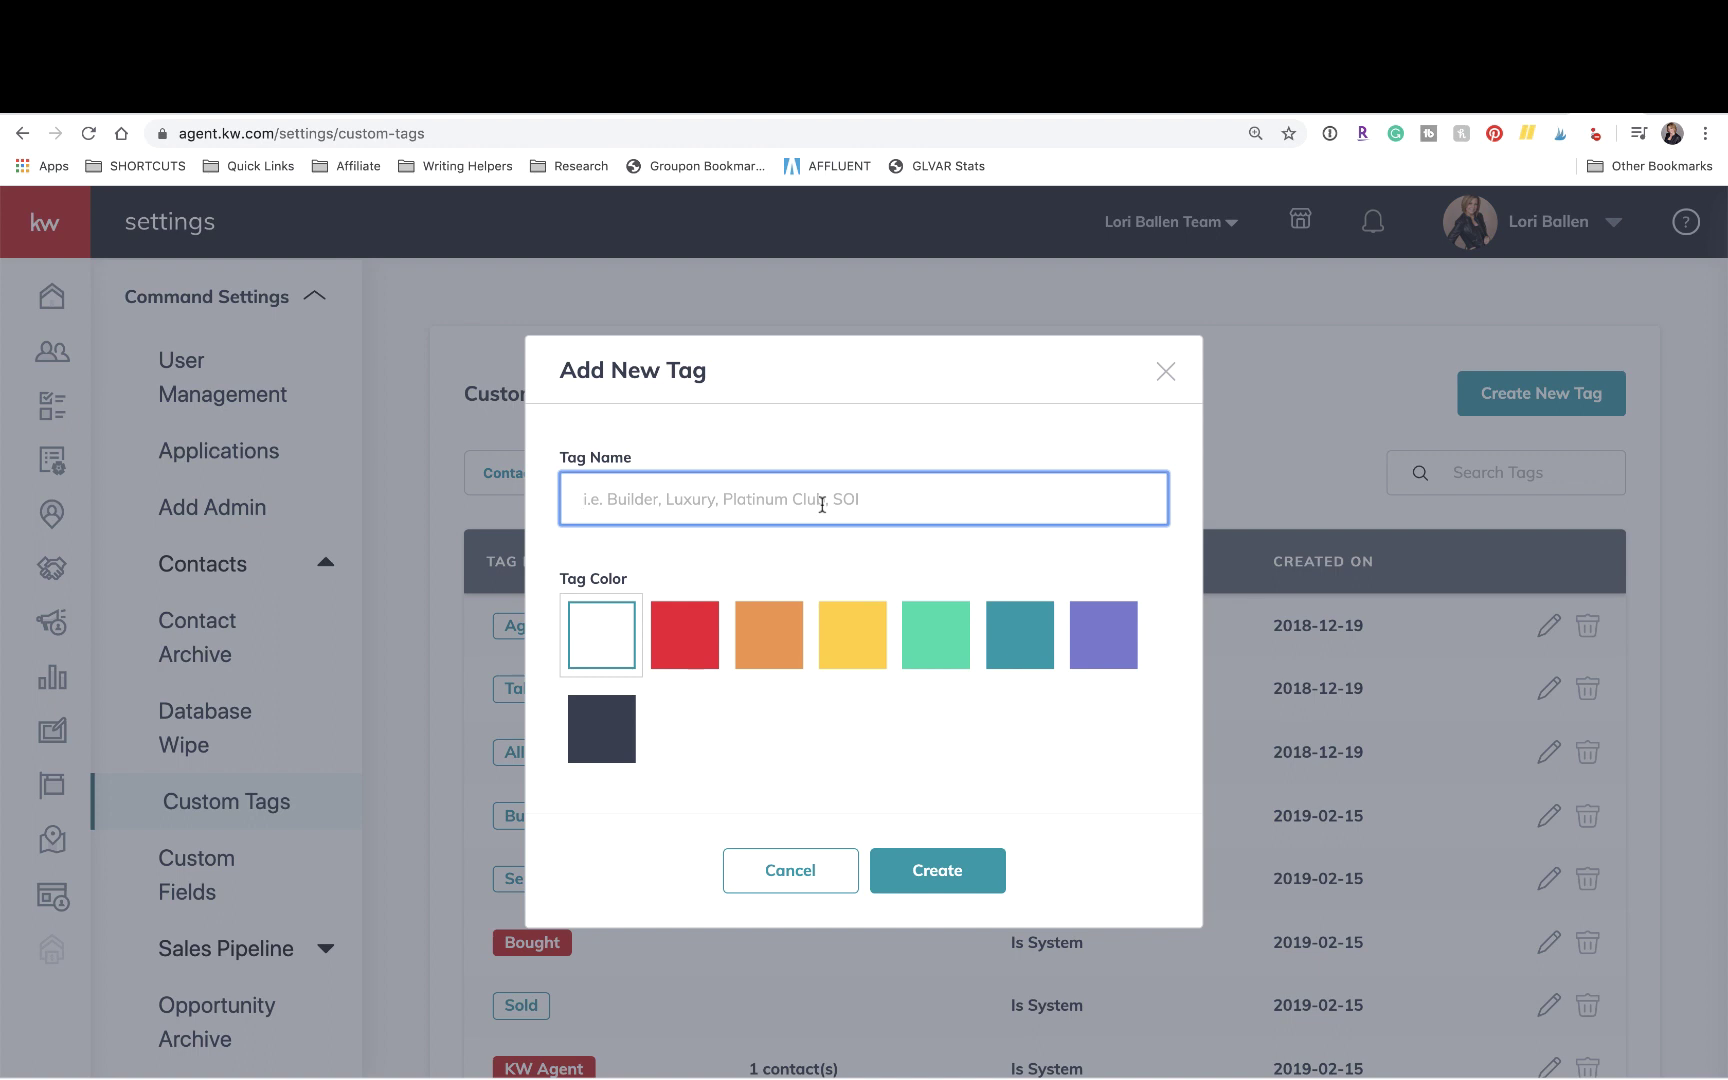
text(123 main street)
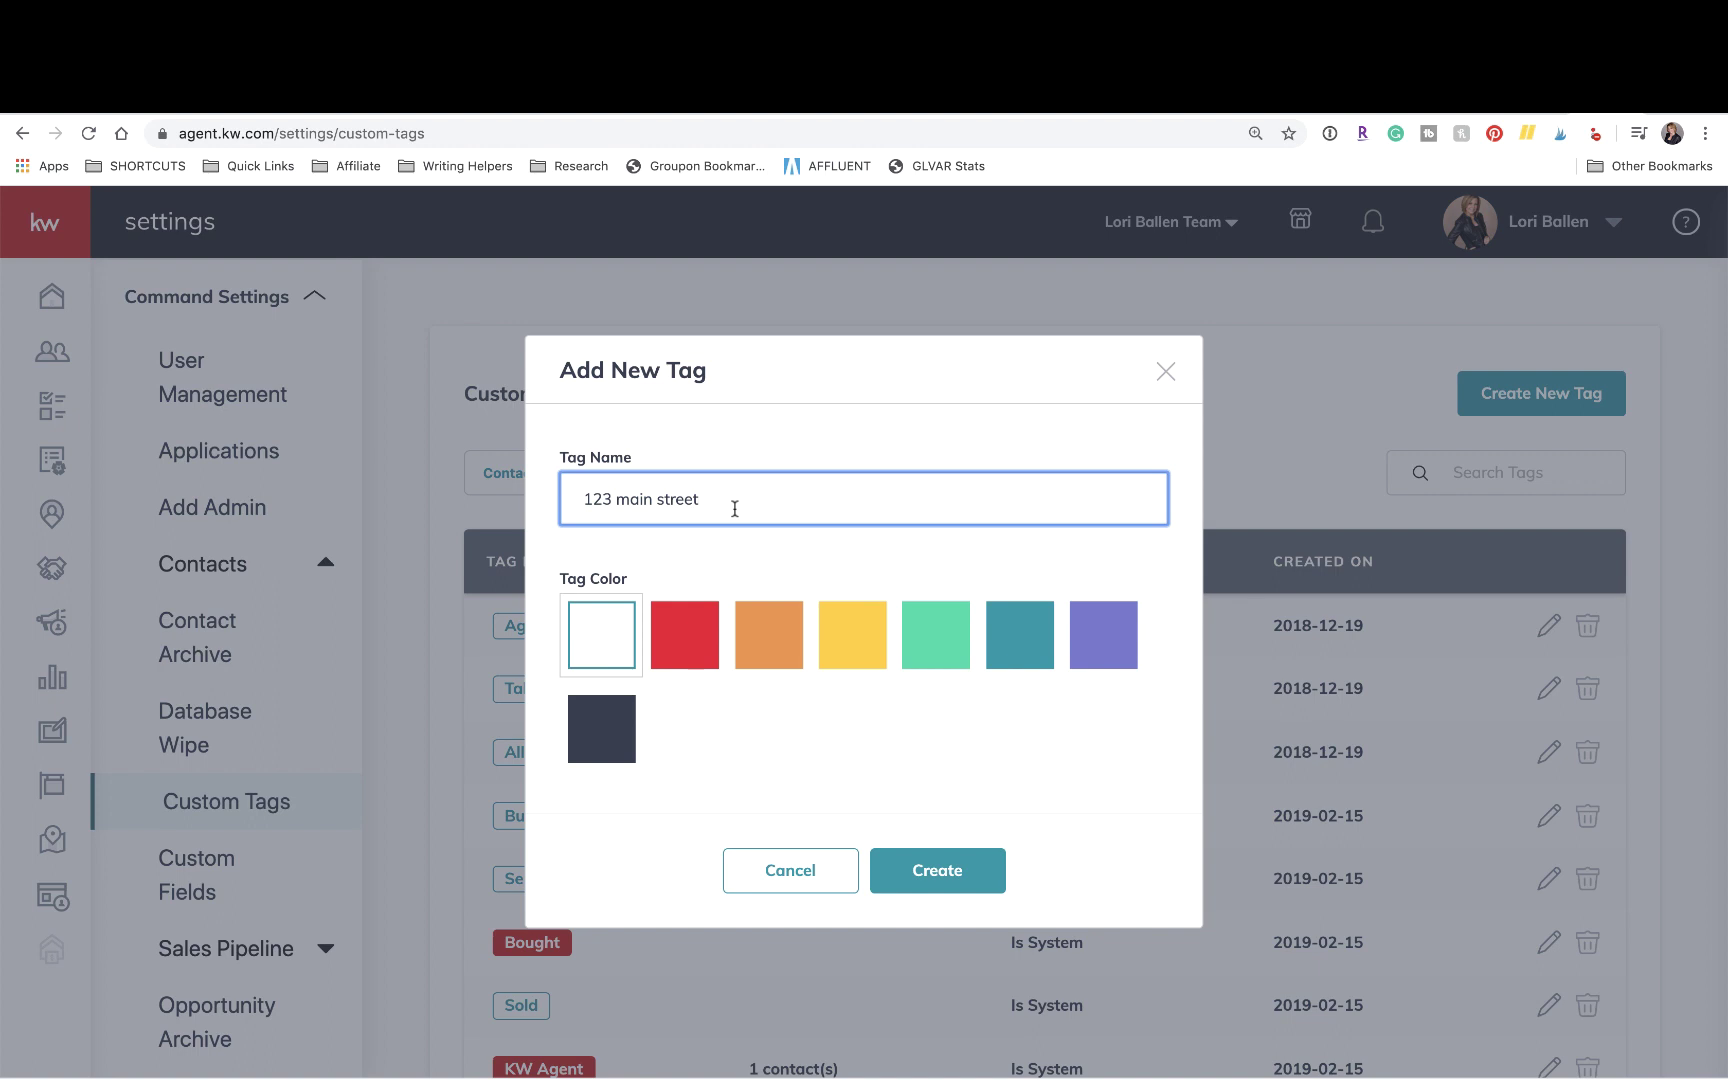
Step: Replace the Tag Name text with 'First Time Home Buyers Guide', correcting typos
drag(702, 500, 541, 499)
text(First Hom)
key(BackSpace)
key(BackSpace)
key(BackSpace)
text(Time Home Buyers Guide)
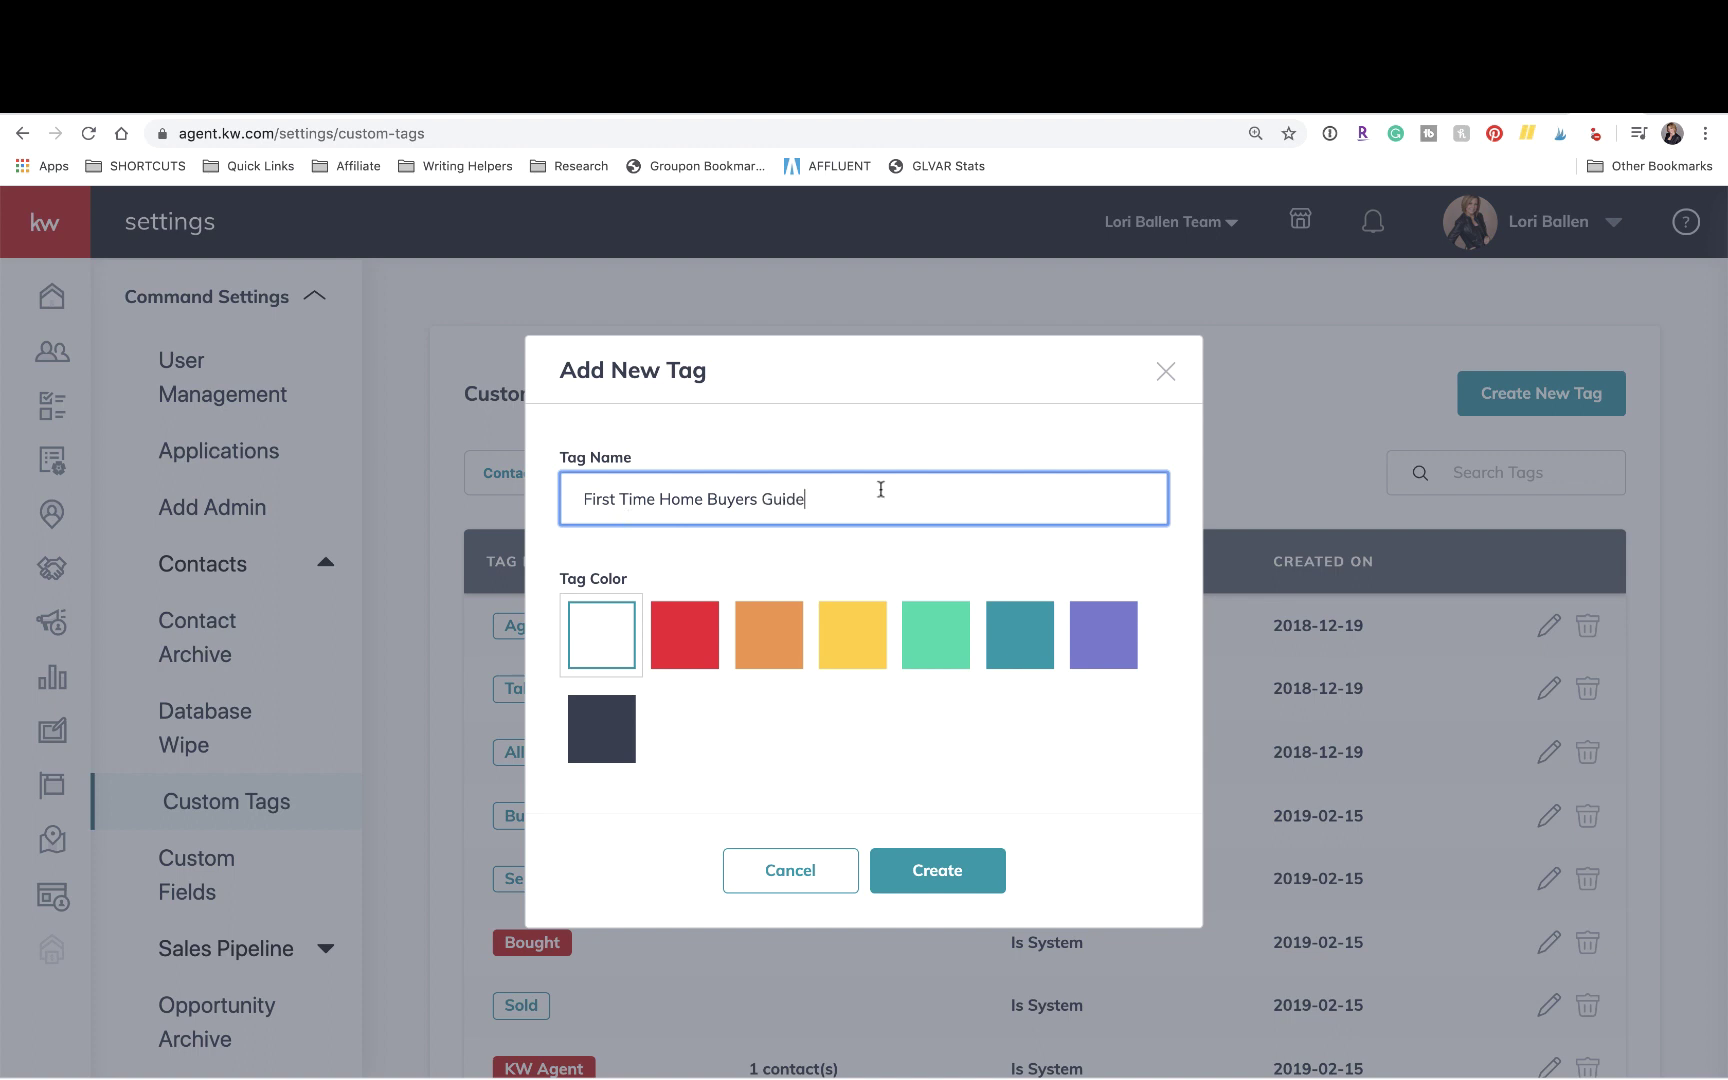